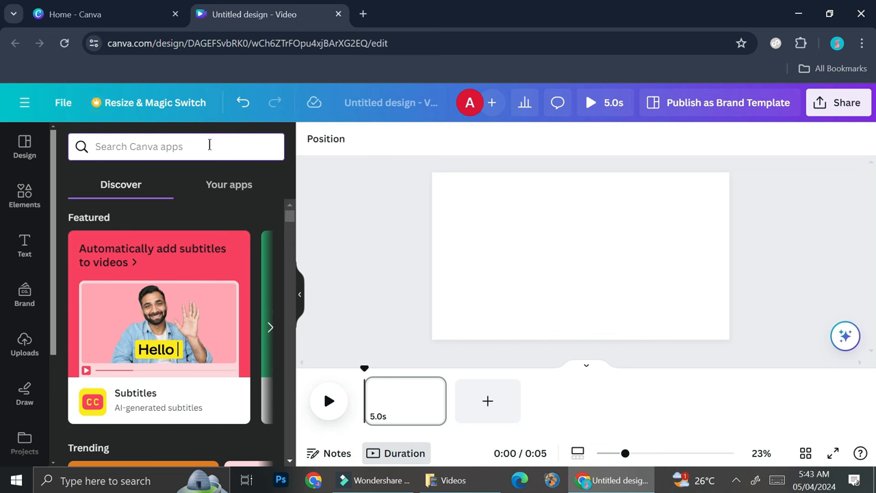
left_click(60, 103)
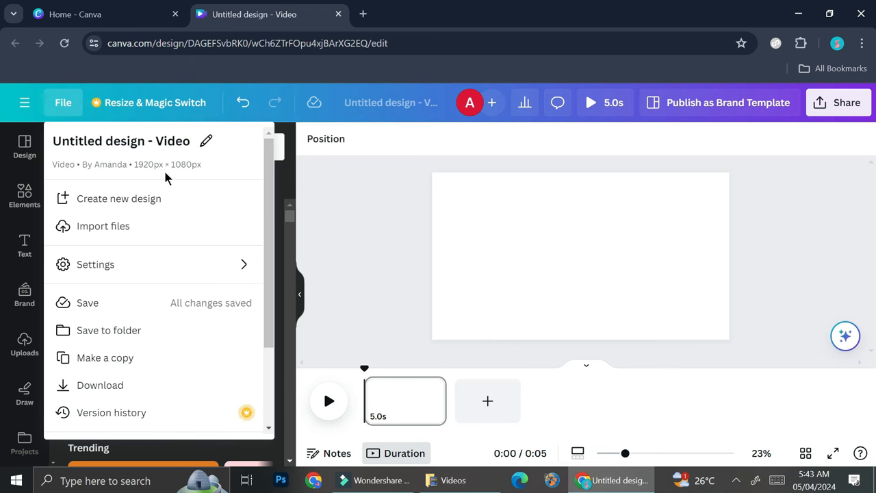
left_click(338, 201)
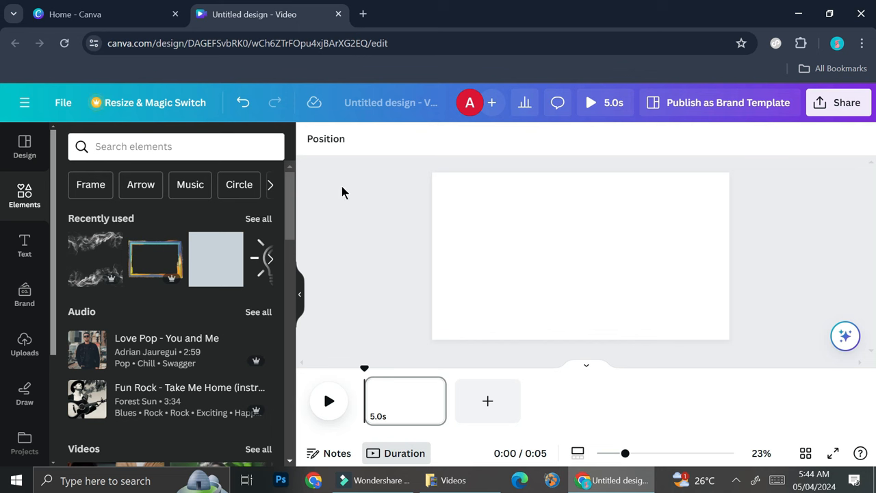
Step: Search the elements library for "light bulb" graphics
left_click(228, 158)
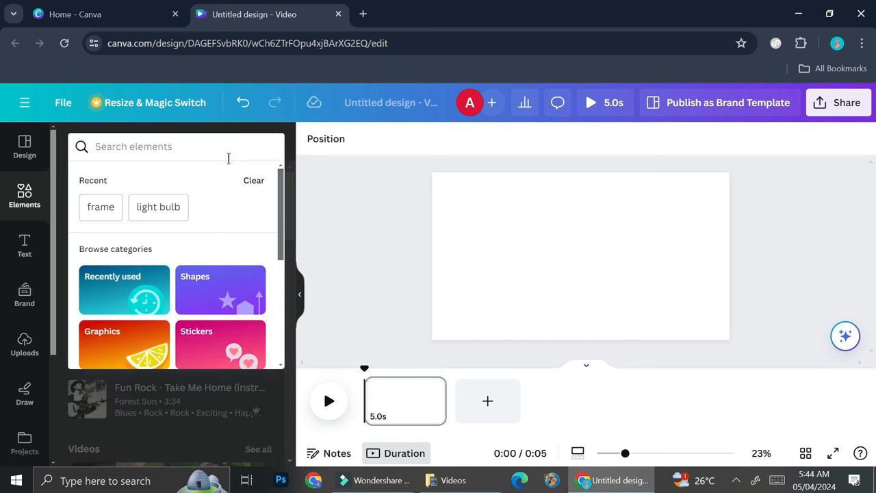
type("light but")
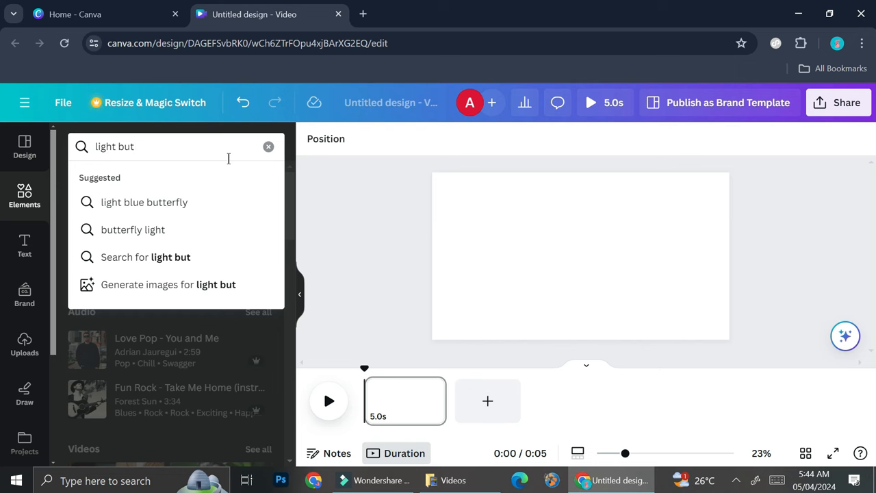
key("BackSpace")
type("lb")
key("Return")
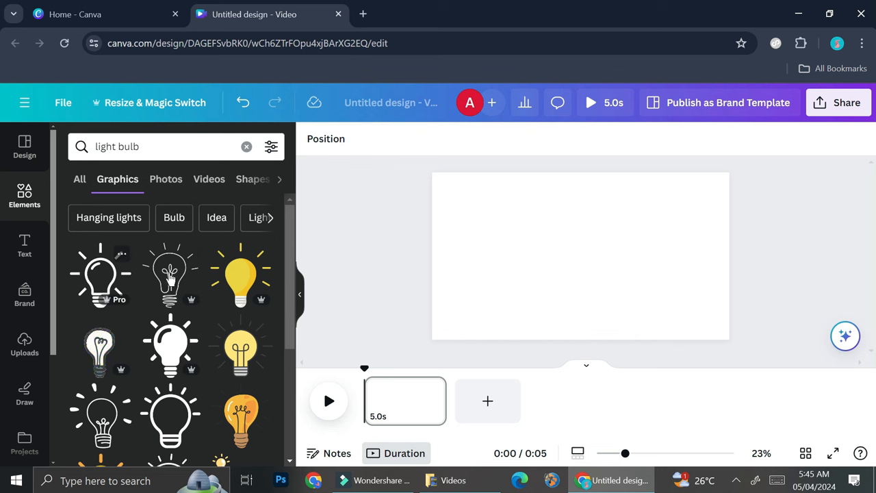
Step: Add the yellow light bulb graphic with a dark outline and rays to the page and shrink it at the centre
scroll(169, 278, "down", 2)
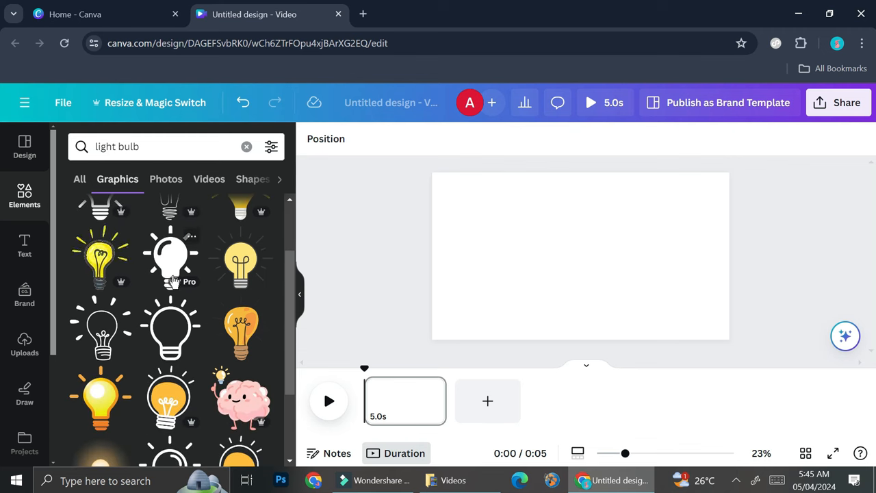
scroll(167, 327, "down", 2)
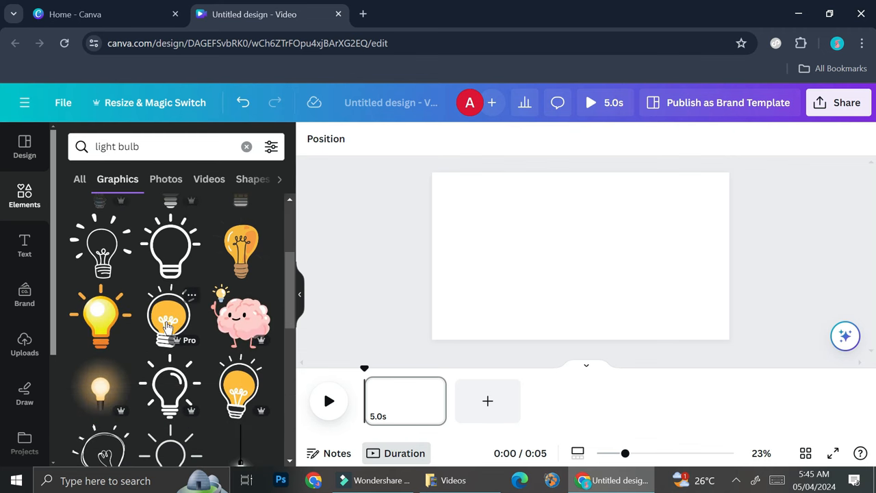
scroll(168, 327, "down", 1)
scroll(161, 349, "up", 2)
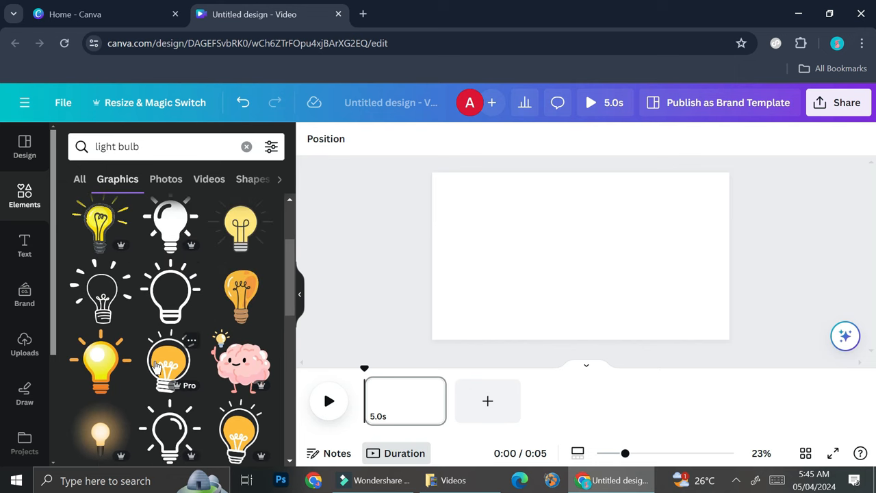
scroll(157, 356, "up", 1)
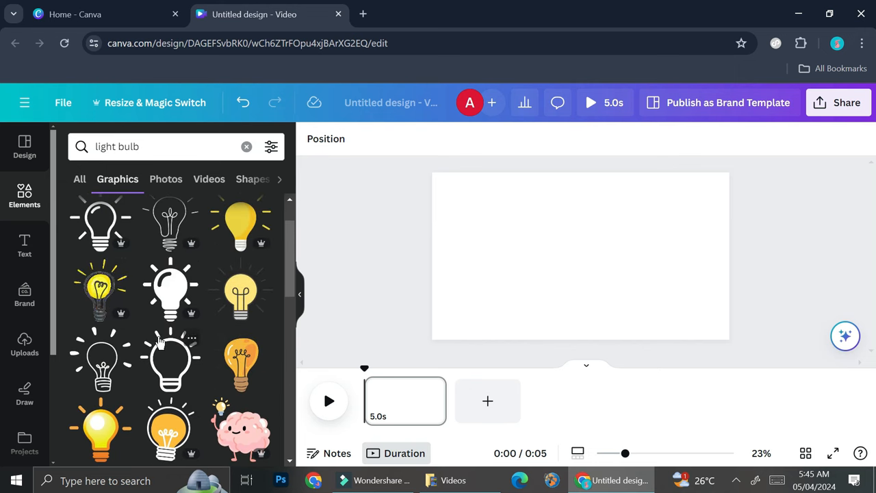
scroll(157, 342, "down", 5)
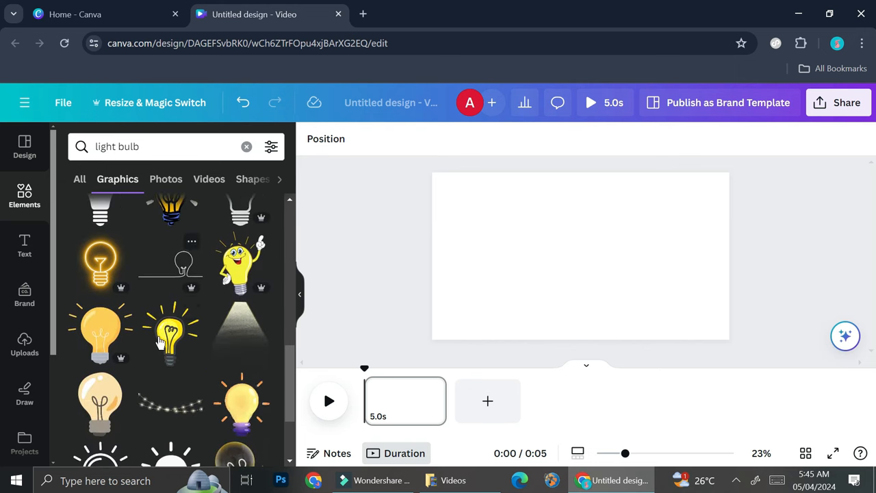
scroll(158, 340, "up", 10)
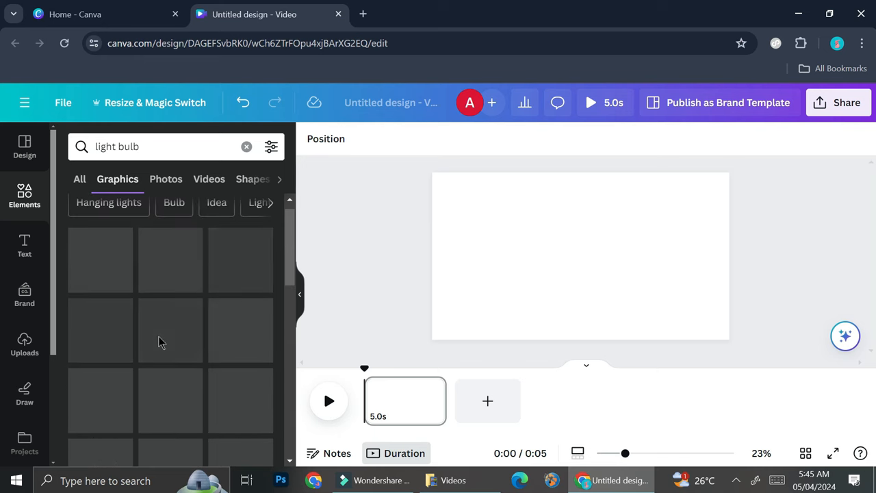
left_click(175, 316)
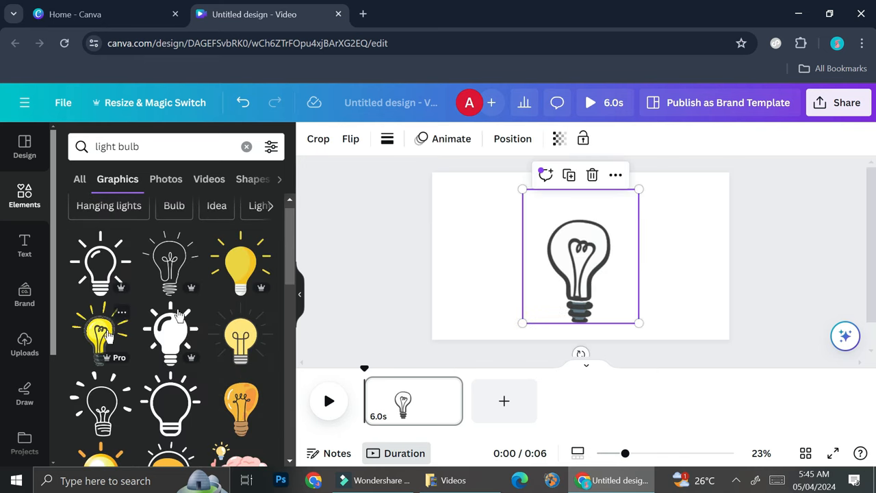
left_click_drag(106, 334, 625, 316)
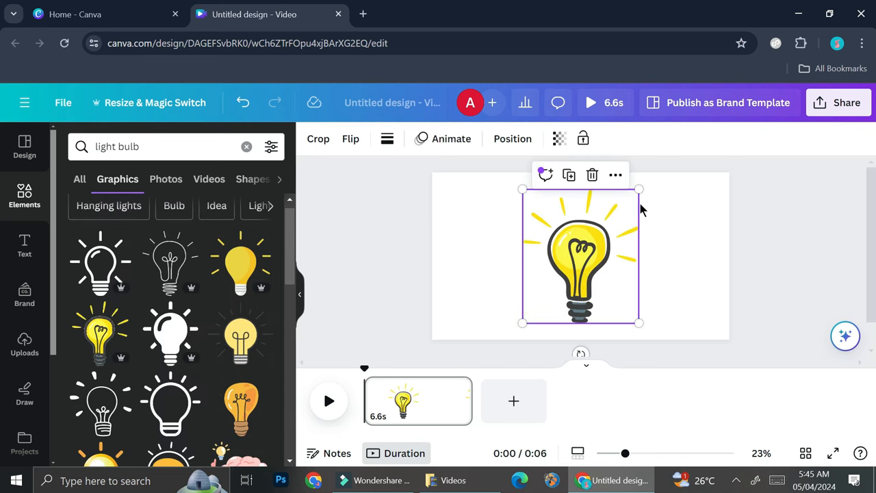
left_click_drag(639, 189, 609, 222)
left_click_drag(551, 223, 543, 212)
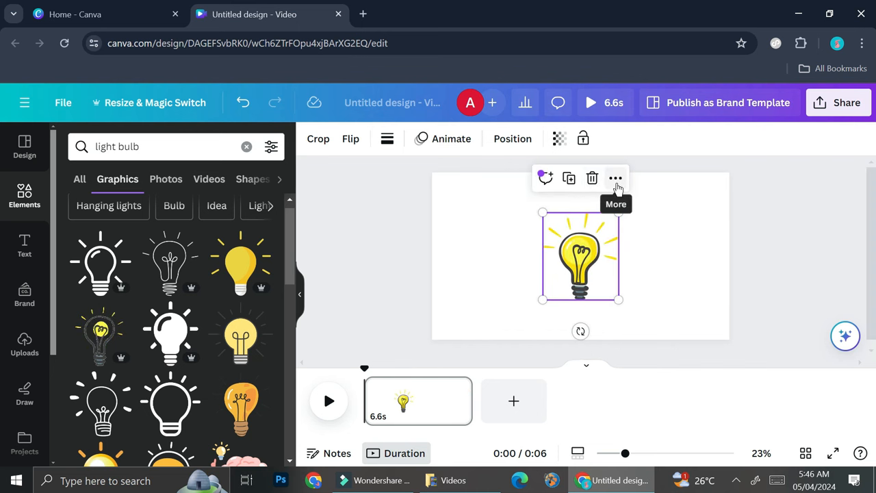
Step: Browse the page and element animations and apply the Wipe element animation to the light bulb
left_click(448, 140)
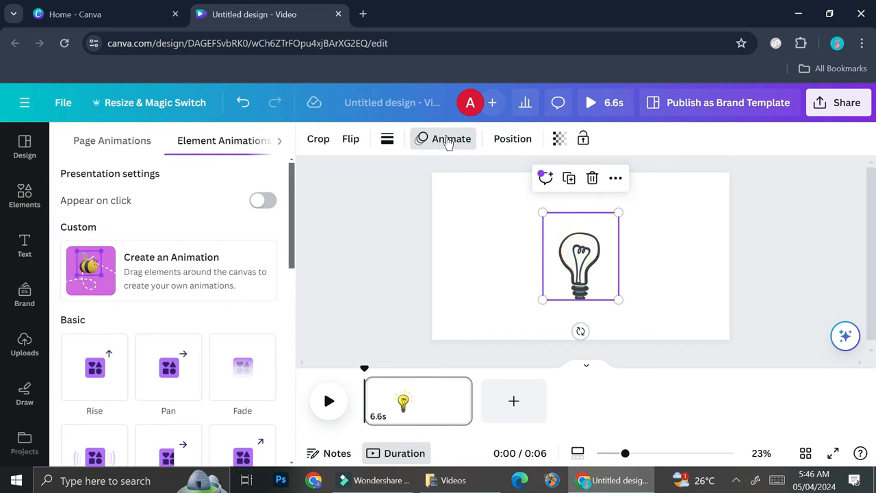
scroll(137, 330, "down", 1)
scroll(136, 330, "down", 4)
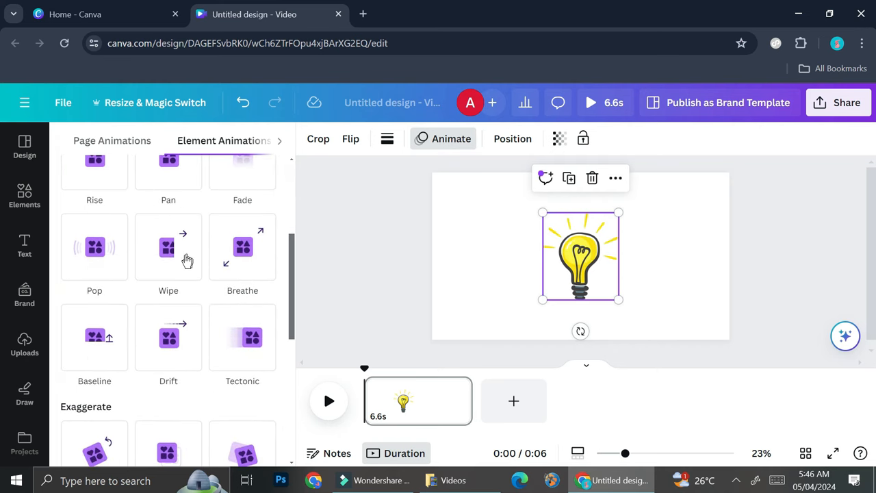
scroll(186, 260, "down", 2)
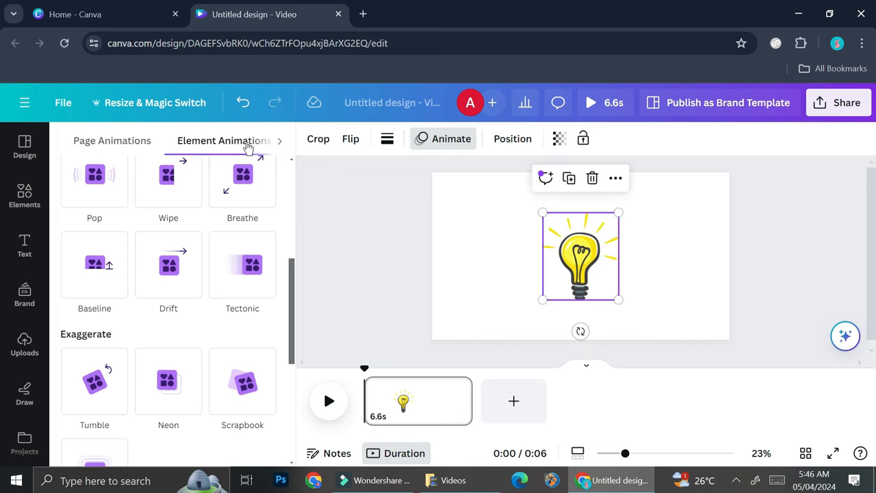
left_click(96, 147)
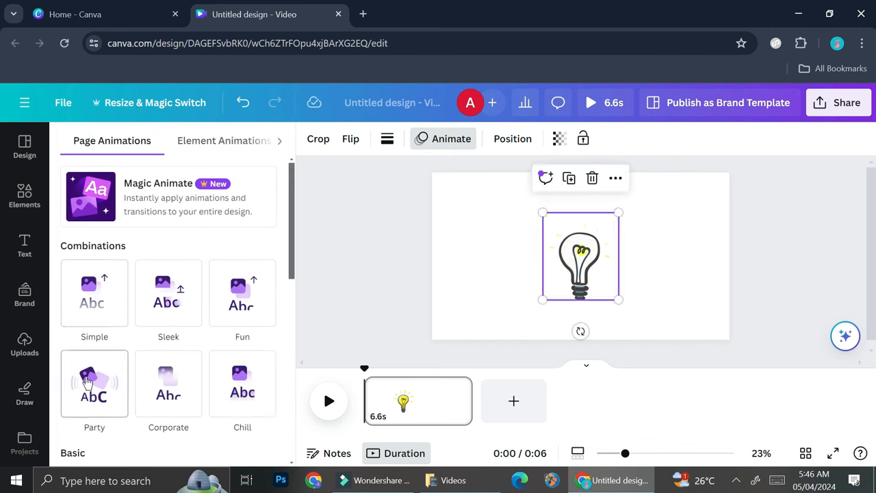
left_click(165, 370)
scroll(168, 371, "down", 2)
scroll(171, 333, "up", 1)
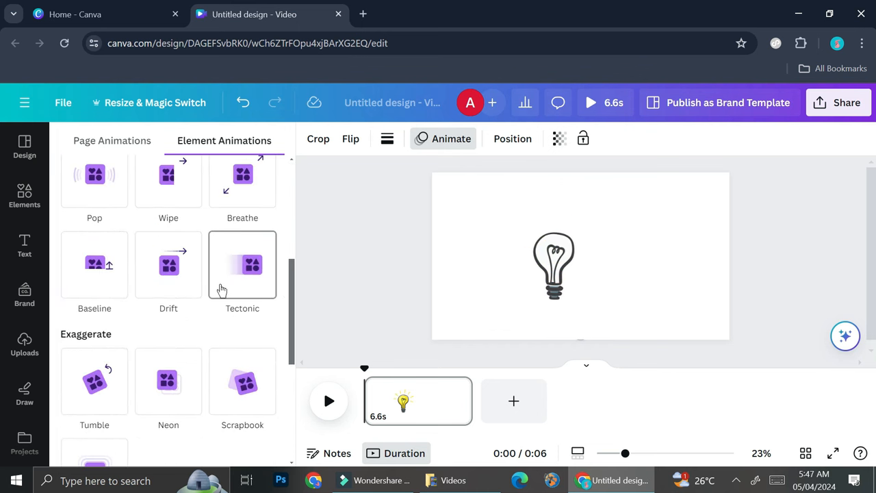
left_click(180, 202)
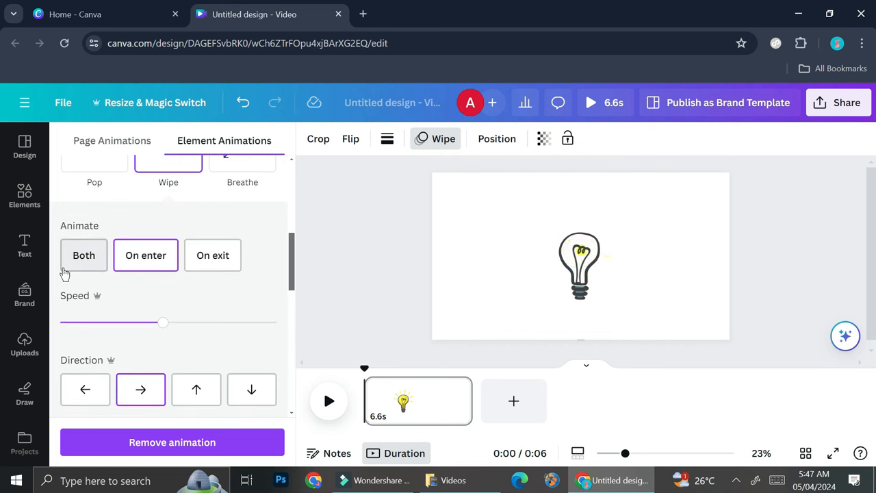
Step: Try the Both and On exit options for the bulb's Wipe animation and return it to On enter
left_click(95, 261)
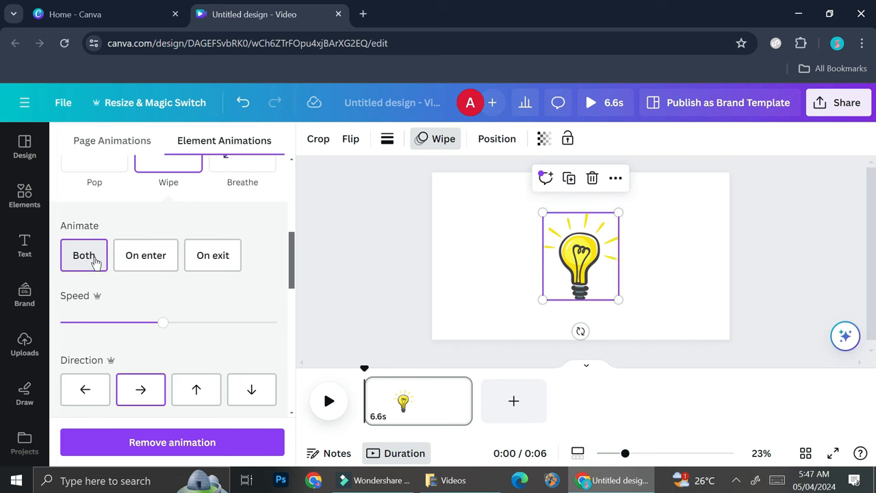
left_click(143, 255)
left_click(198, 253)
left_click(81, 254)
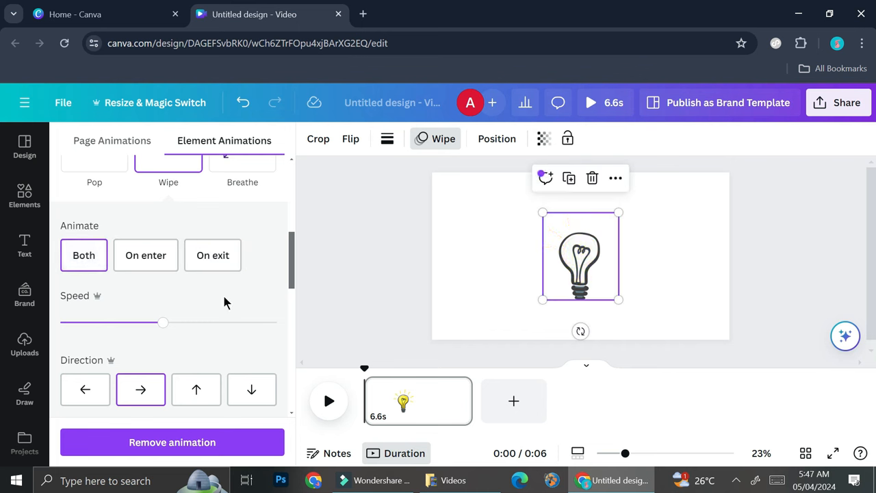
left_click(156, 255)
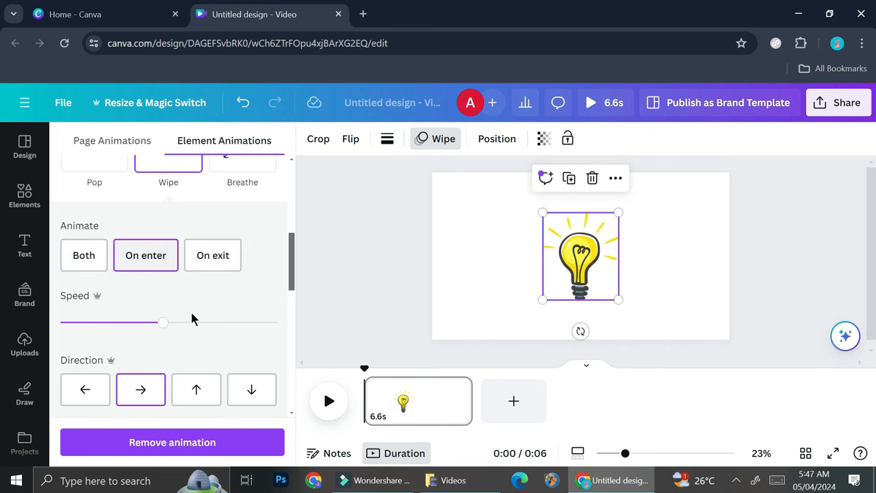
Step: Try a lower speed and the leftward and upward directions for the light bulb's Wipe animation
left_click_drag(164, 322, 117, 323)
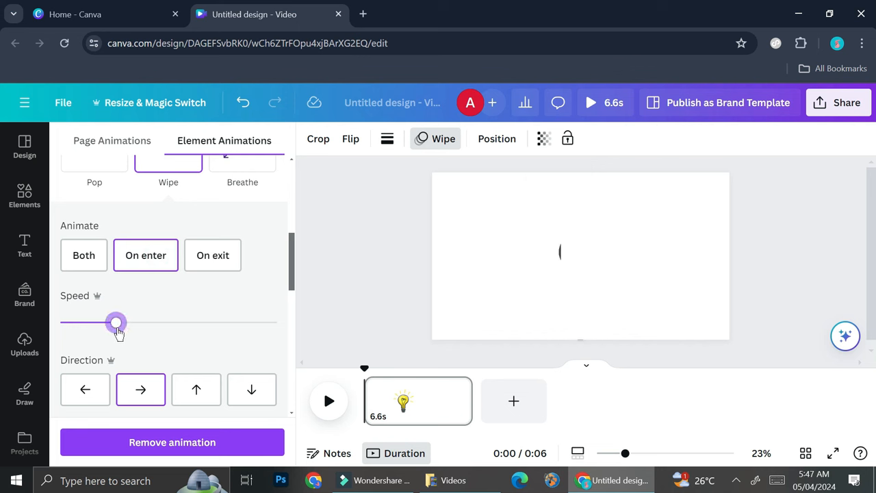
left_click_drag(118, 331, 147, 323)
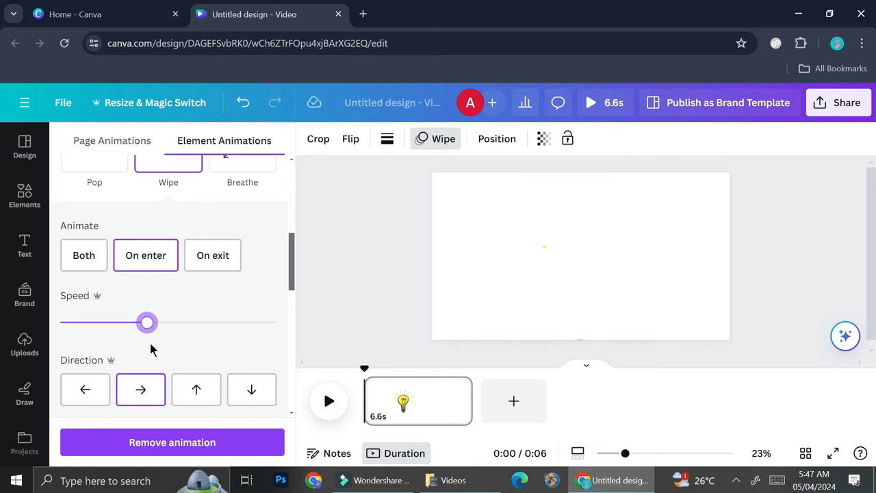
left_click(95, 383)
left_click(198, 382)
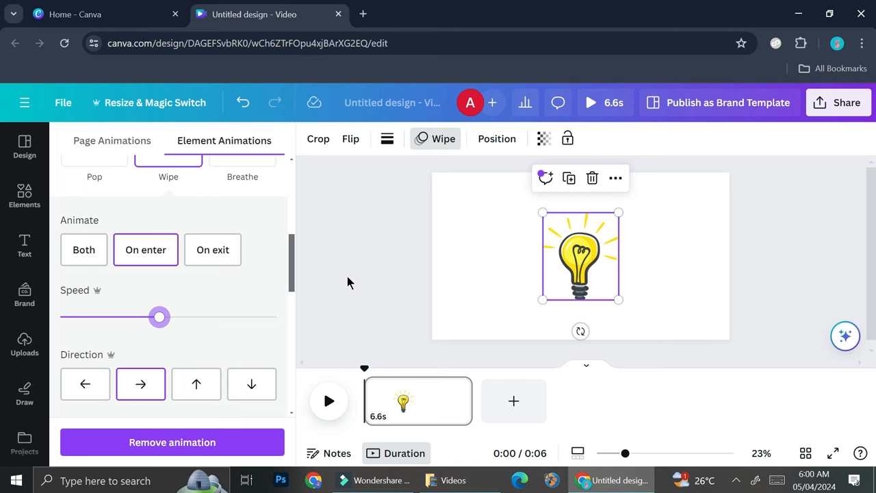
Step: Add a text box below the light bulb and set its font to Permanent Marker
left_click(26, 245)
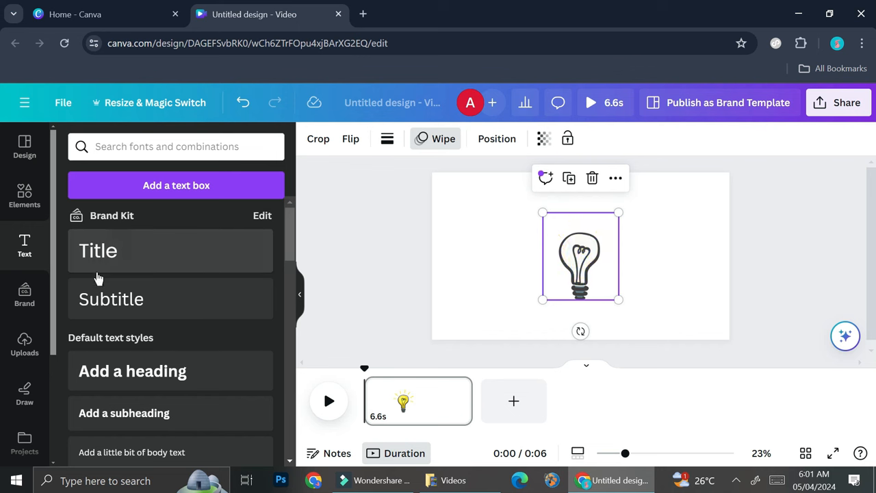
left_click(149, 184)
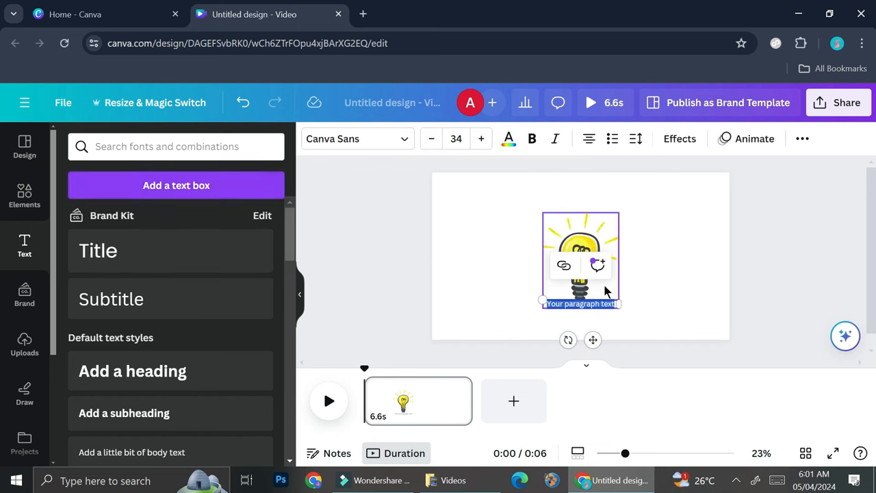
scroll(172, 308, "down", 5)
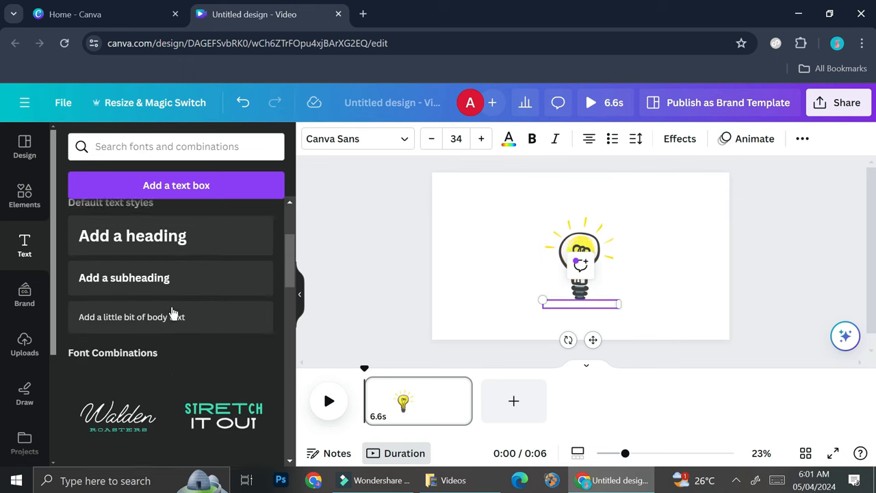
scroll(174, 310, "up", 2)
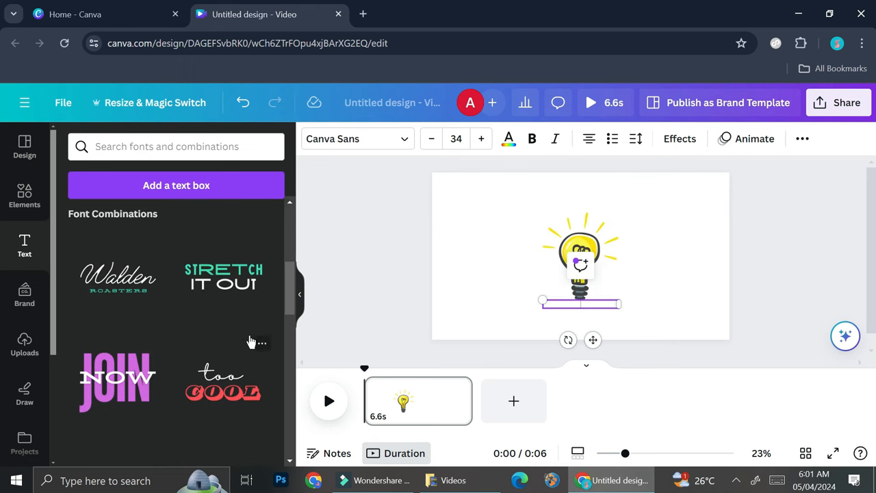
scroll(226, 344, "down", 2)
scroll(212, 366, "down", 2)
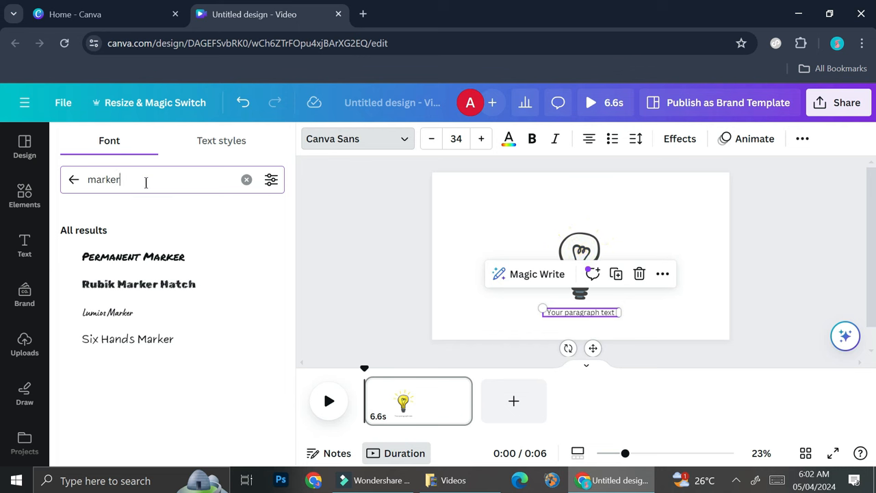
left_click(145, 265)
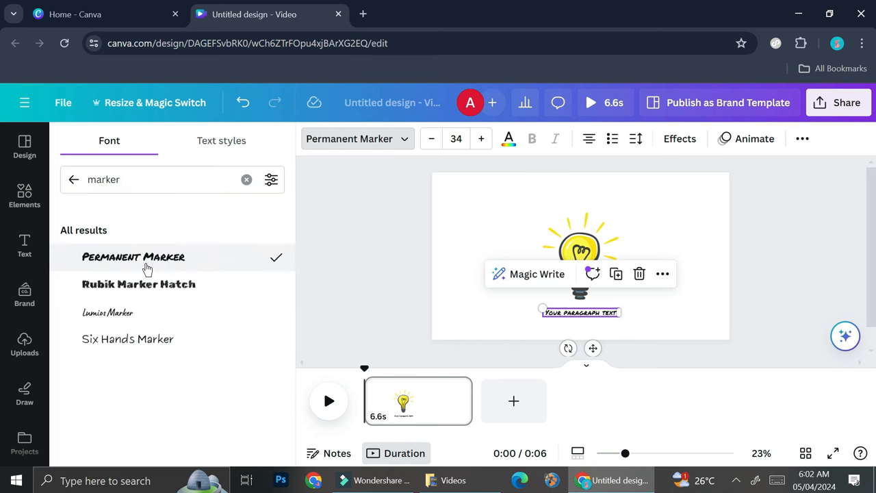
double_click(574, 314)
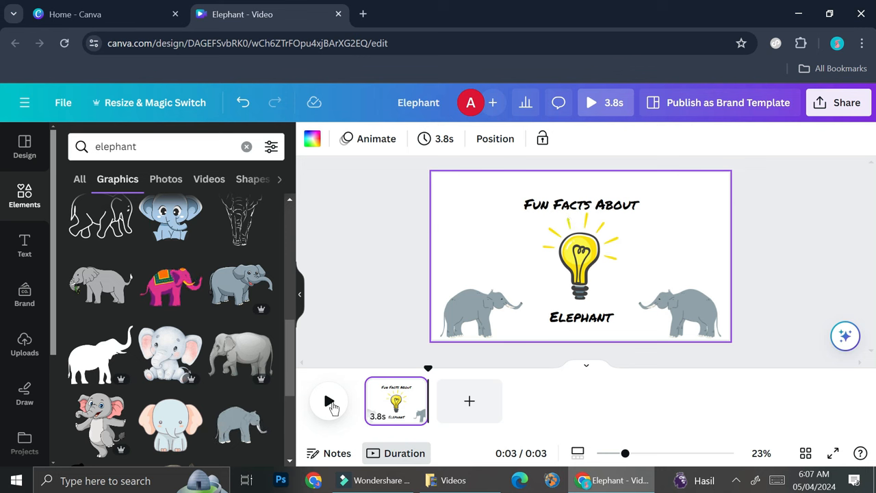
Step: Play the "Fun Facts About Elephant" page as a preview and select its light bulb graphic
left_click(330, 402)
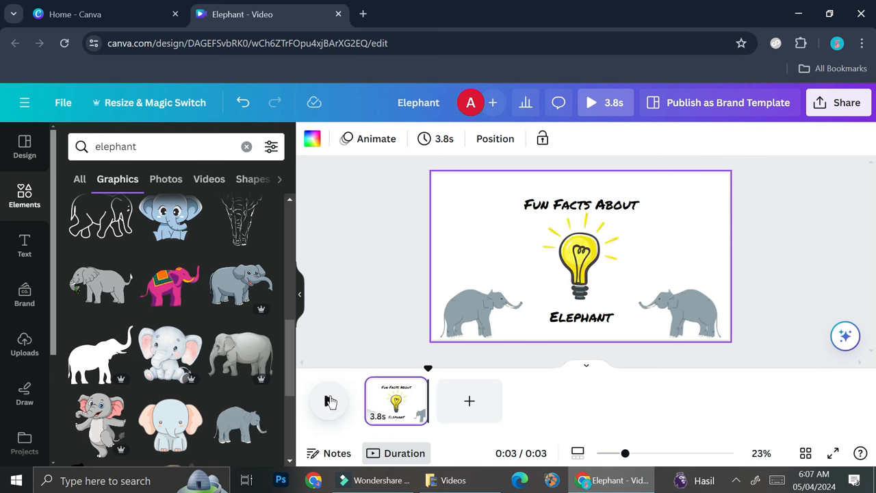
left_click(582, 248)
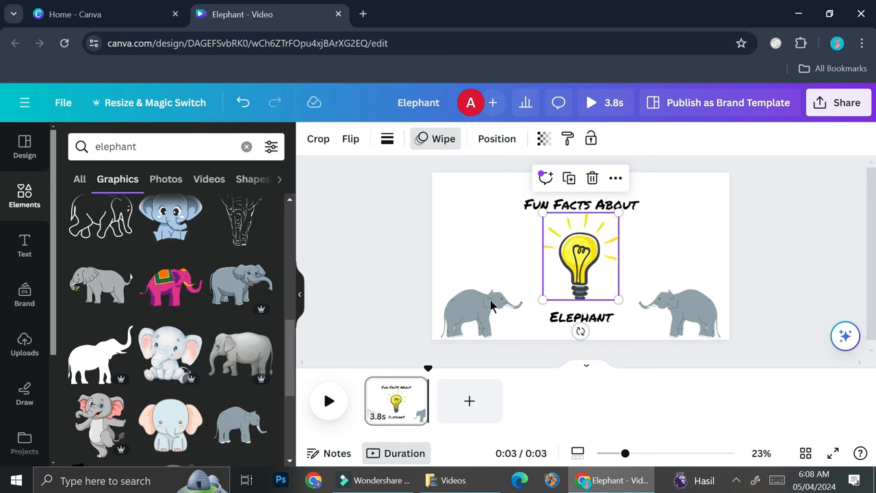
Step: Select the two elephant graphics in turn, preview the page and add a blank page after it
left_click(490, 307)
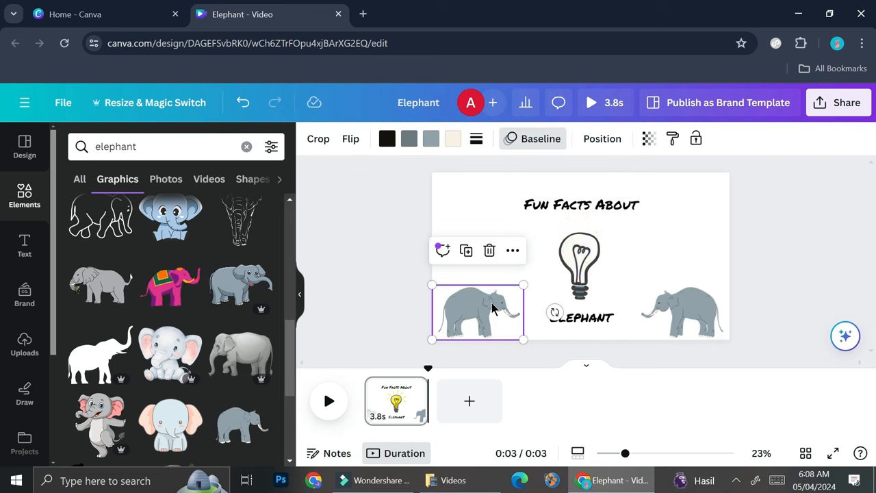
left_click(672, 316)
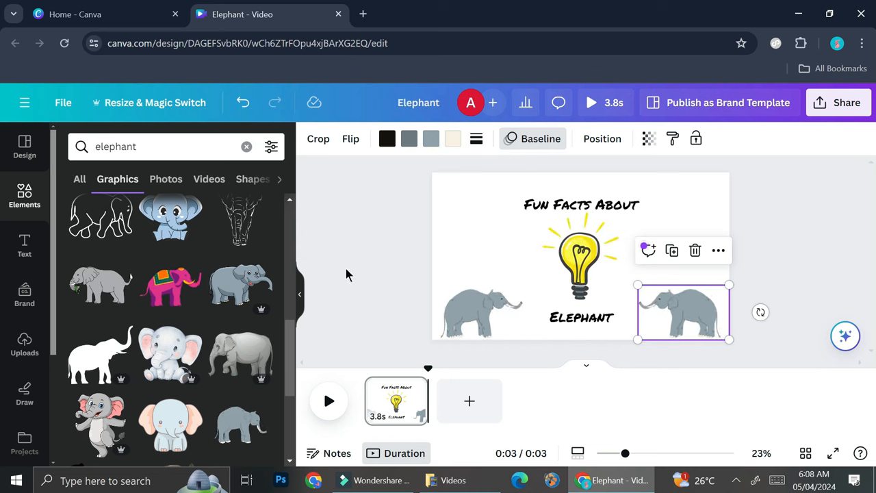
left_click(328, 402)
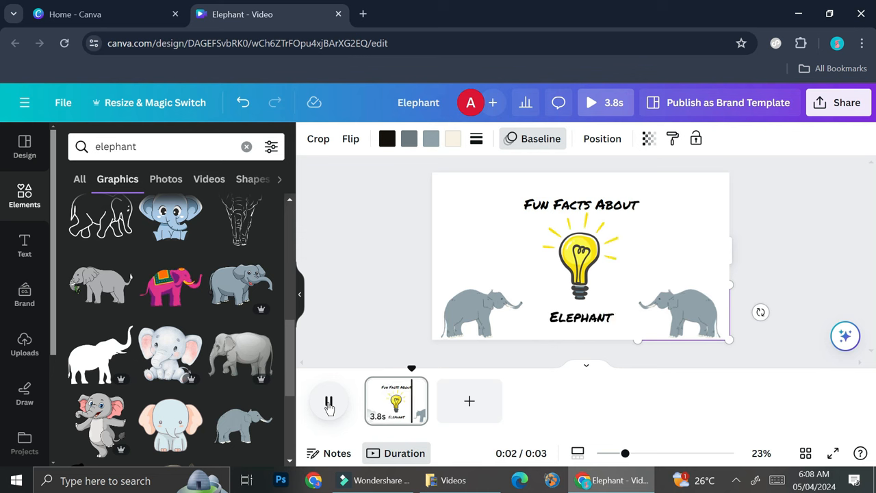
left_click(478, 399)
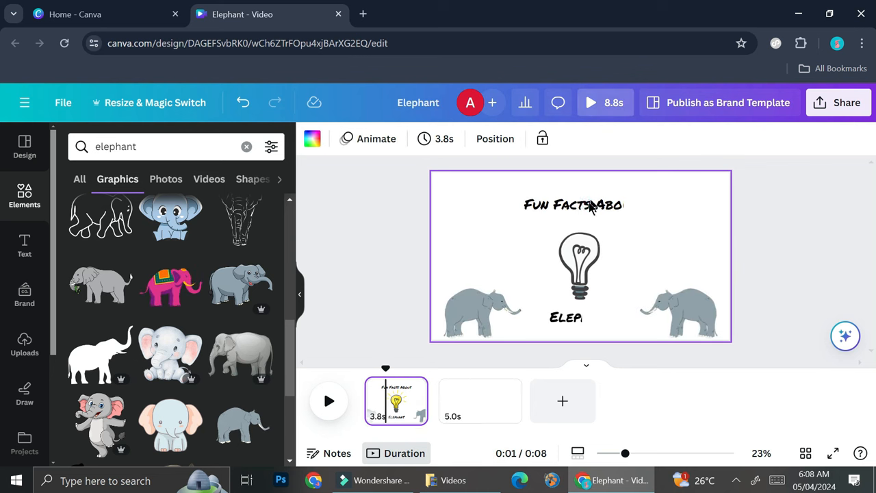
Step: Examine the Wipe animation settings and the motion effects offered for the light bulb graphic
left_click(592, 206)
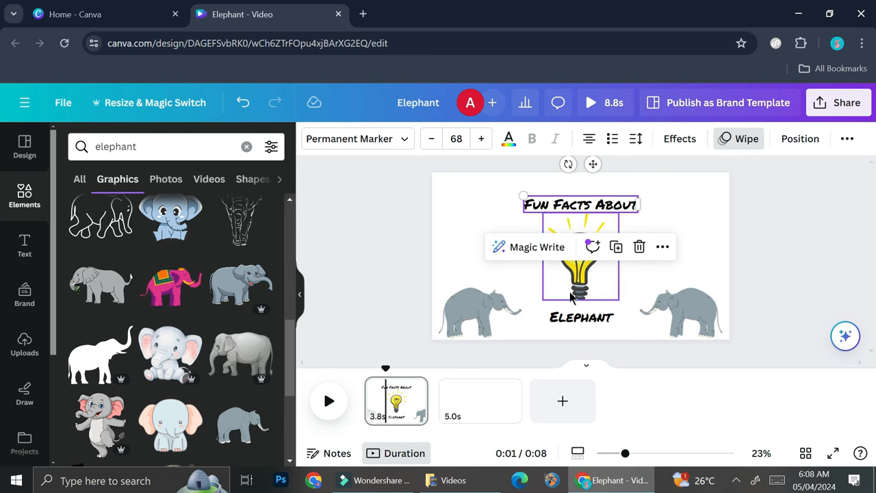
left_click(605, 277)
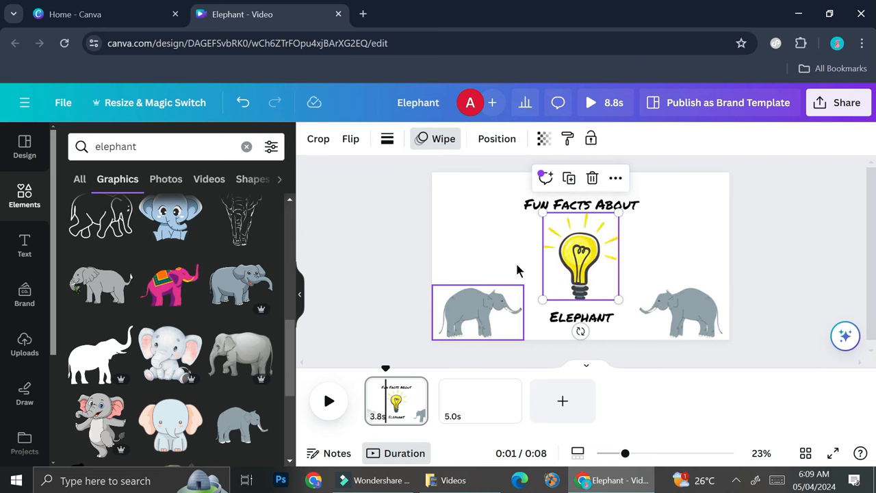
left_click(426, 151)
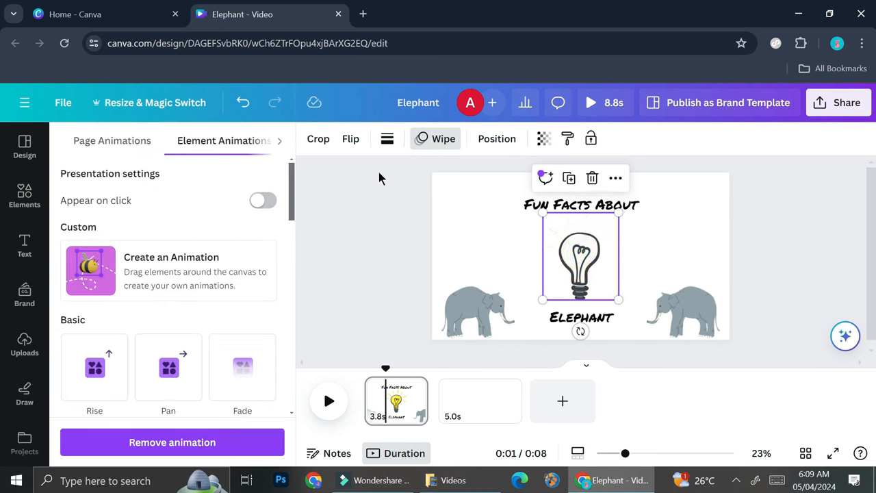
scroll(137, 282, "down", 5)
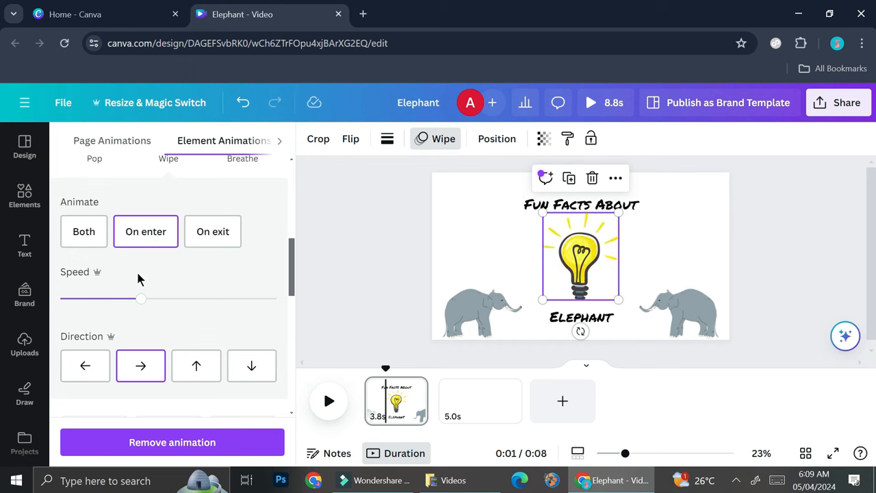
scroll(137, 280, "down", 2)
scroll(136, 269, "up", 1)
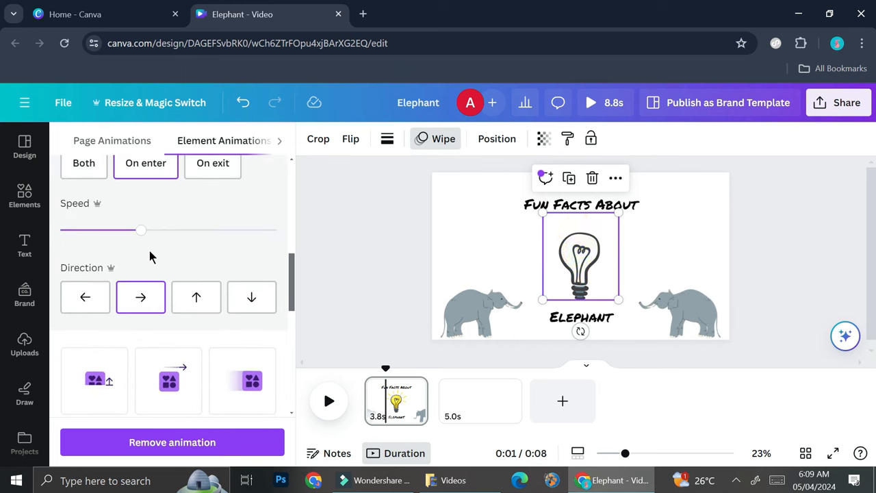
scroll(149, 250, "down", 3)
scroll(153, 245, "down", 4)
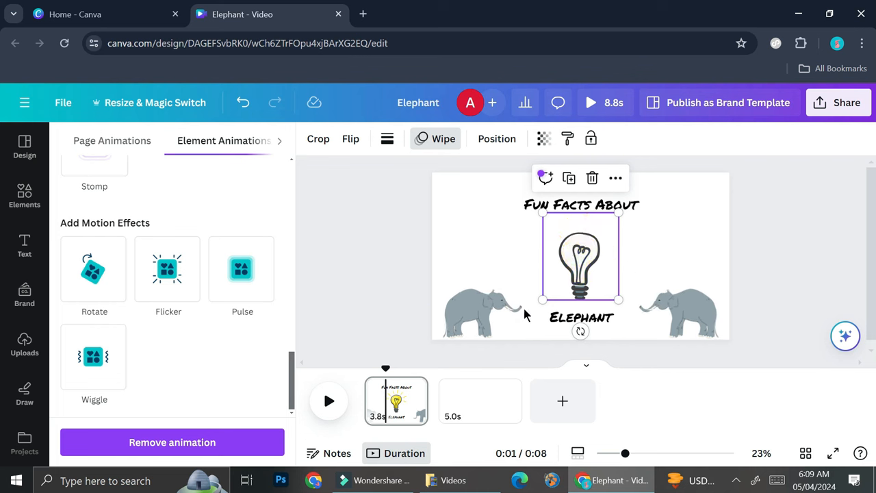
left_click(351, 336)
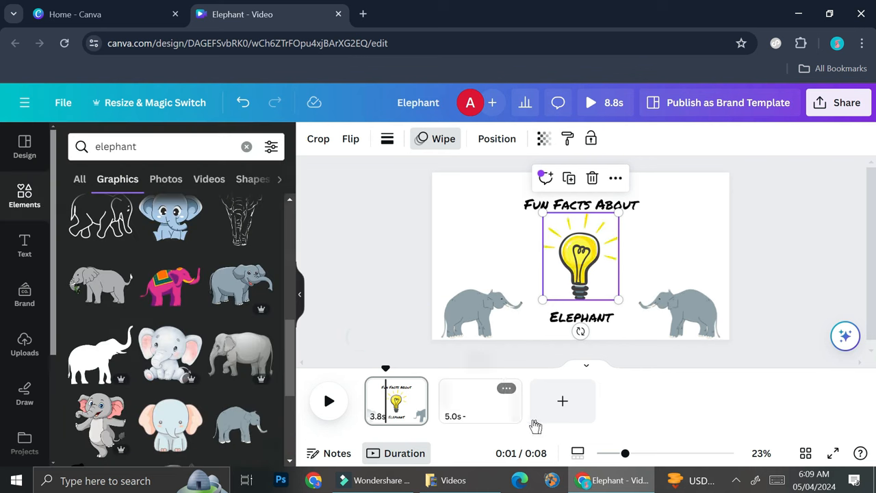
Step: Remove the blank second page and duplicate the "Fun Facts About Elephant" page
left_click(481, 415)
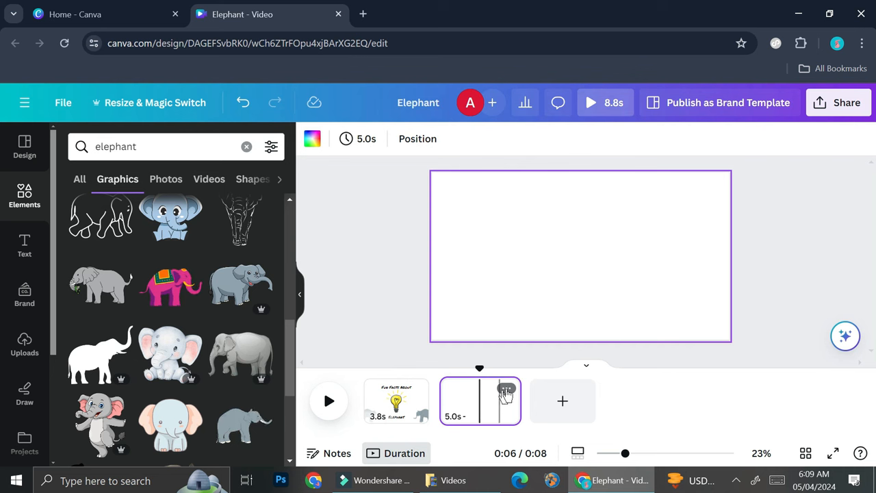
left_click(505, 388)
left_click(559, 198)
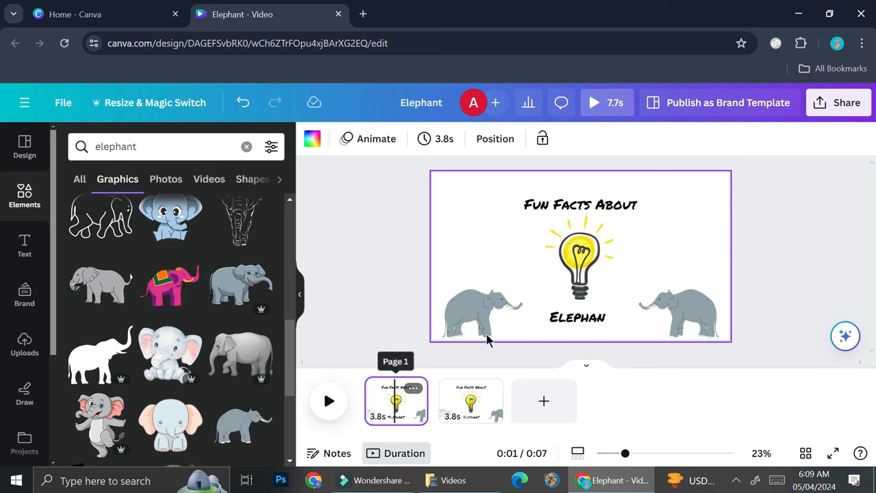
Step: Delete the light bulb, the "Elephant" text and both elephant graphics from the first page
left_click(580, 260)
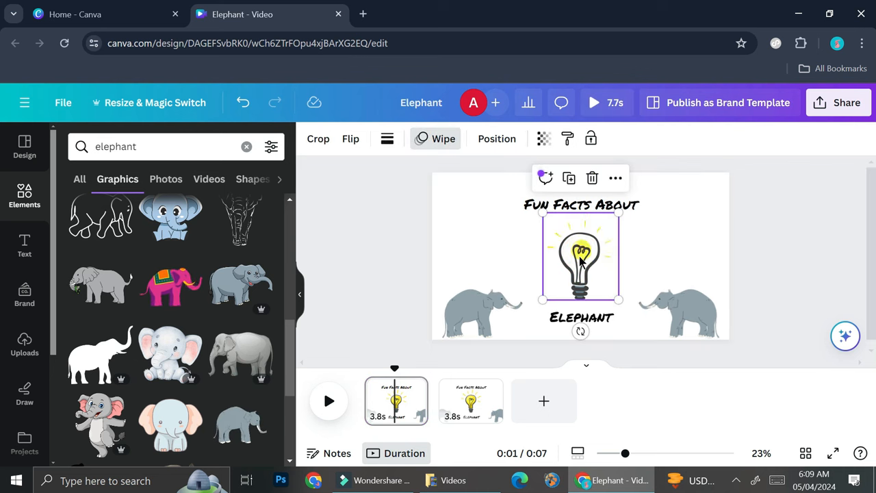
key("Delete")
left_click(581, 318)
key("Delete")
left_click(475, 303)
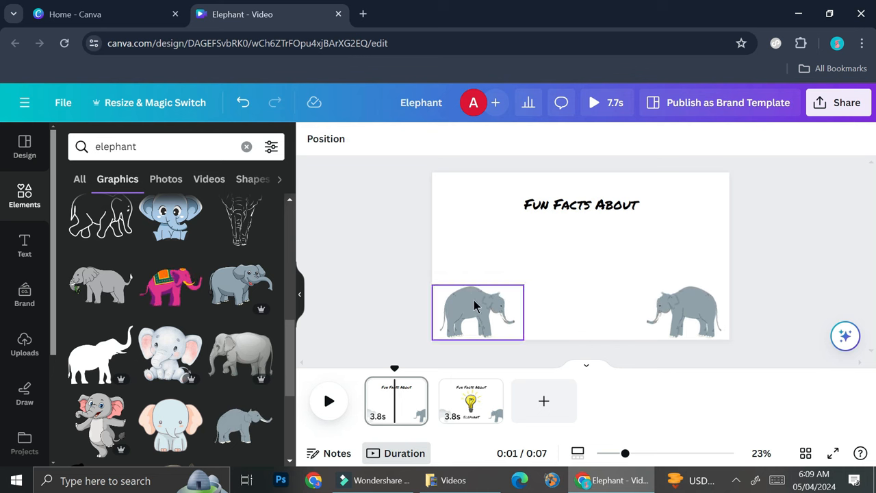
left_click(653, 310, "shift")
key("Delete")
Step: Play the first page from its start and shorten its duration to 2.7 s
left_click(411, 389)
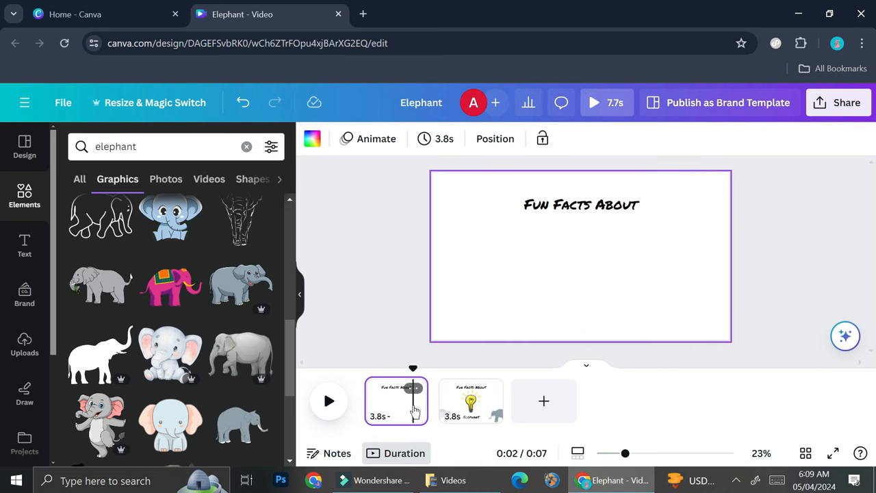
left_click_drag(405, 370, 372, 369)
left_click(330, 400)
left_click(331, 400)
left_click(330, 401)
left_click(331, 400)
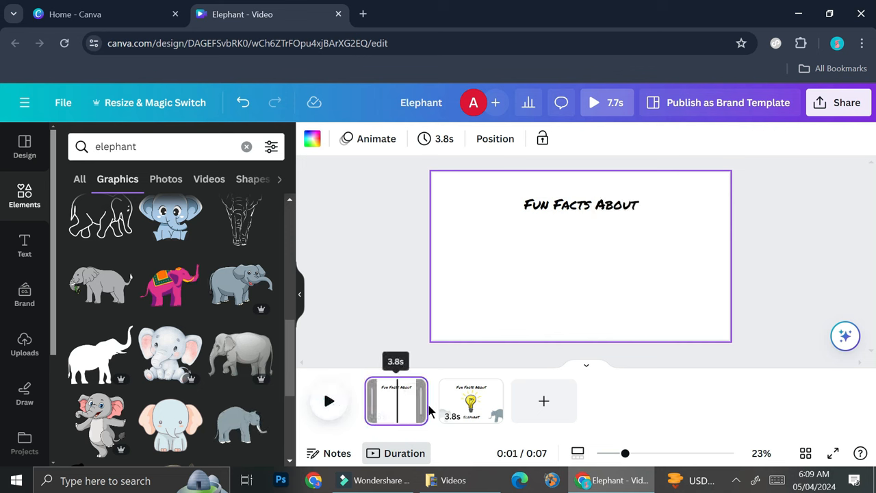
mouse_move(429, 409)
left_click_drag(419, 408, 408, 410)
Step: Delete the "Elephant" text and both elephant graphics from the second page
left_click(456, 401)
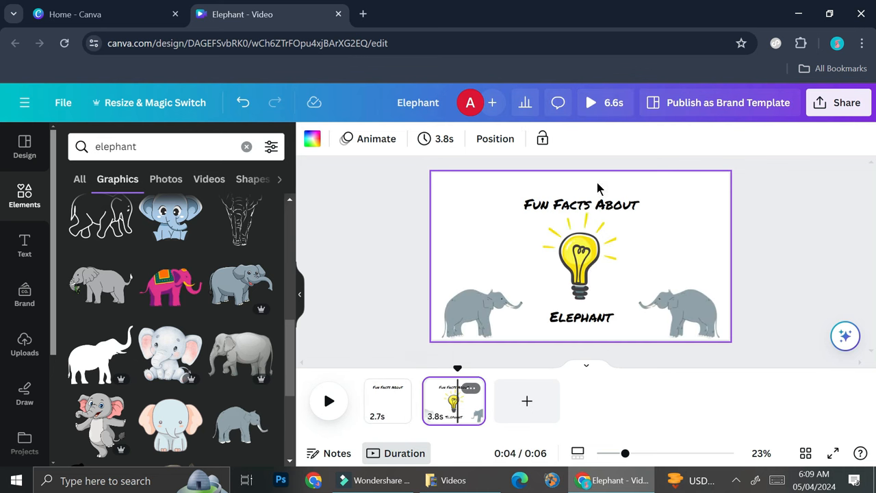
left_click(581, 316)
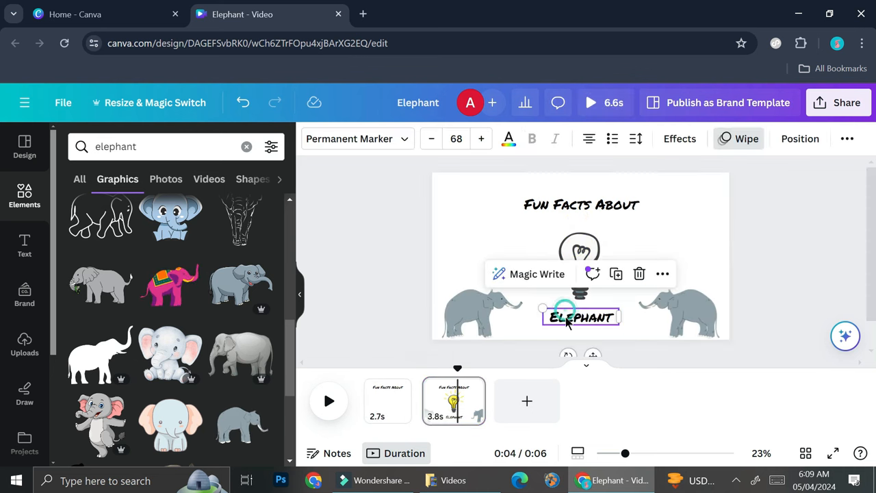
key("Delete")
left_click(504, 327)
key("Delete")
left_click(698, 324)
key("Delete")
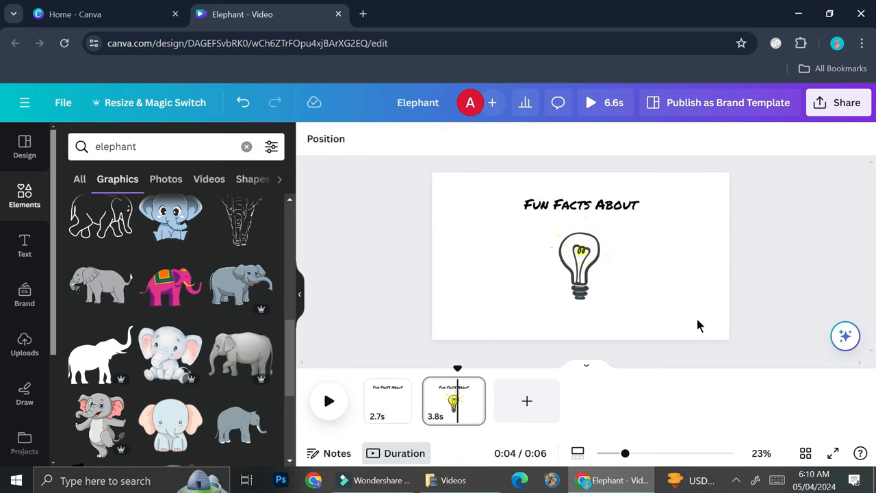
Step: Remove the Wipe animation from the second page's "Fun Facts About" text and preview the page
left_click(593, 209)
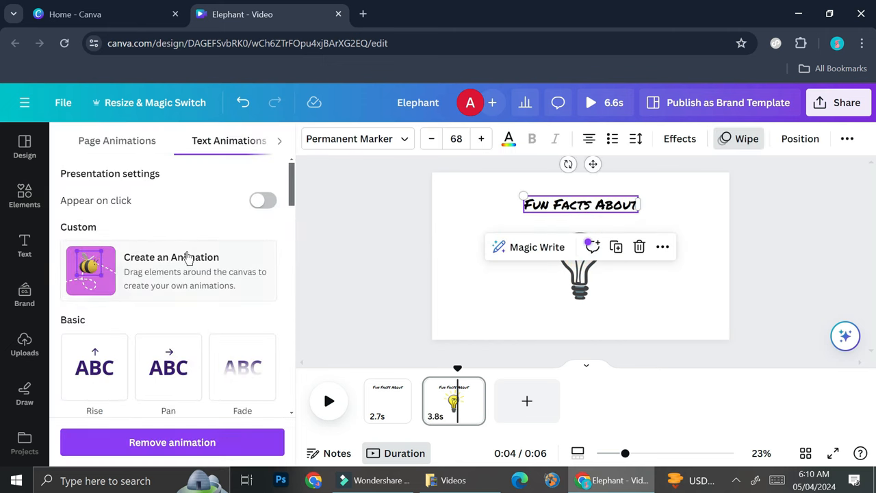
scroll(198, 260, "down", 4)
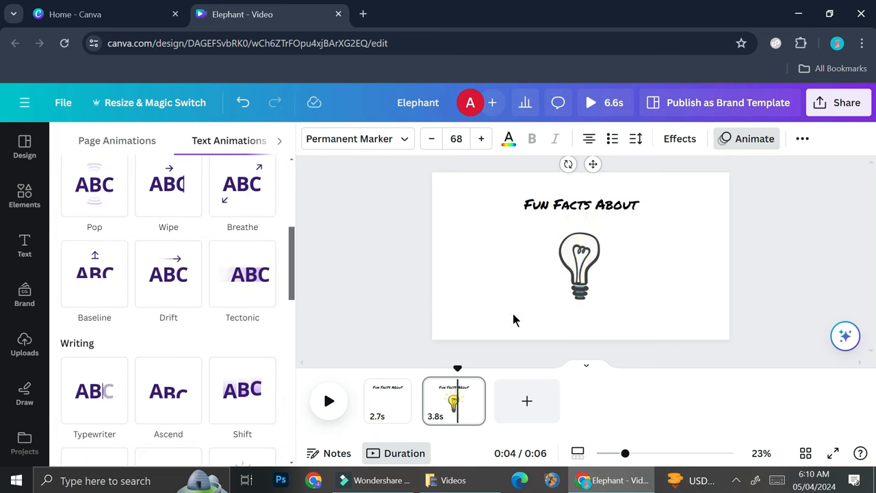
left_click_drag(456, 416, 441, 404)
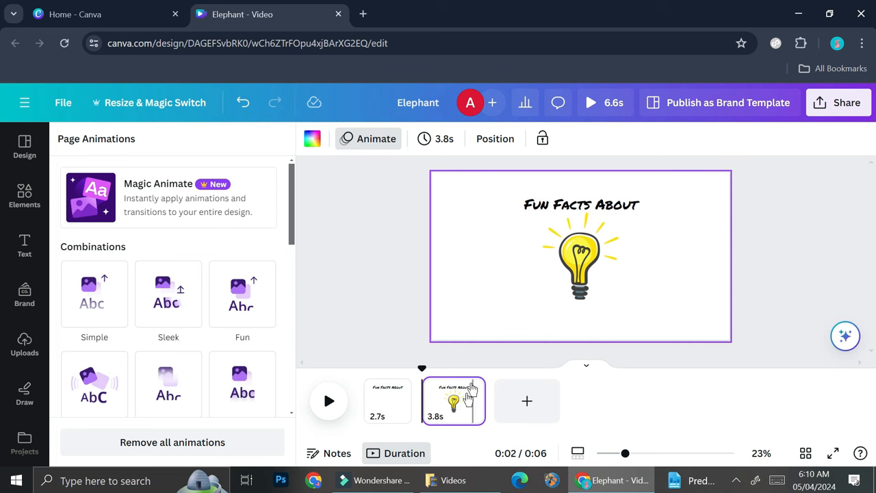
left_click(327, 404)
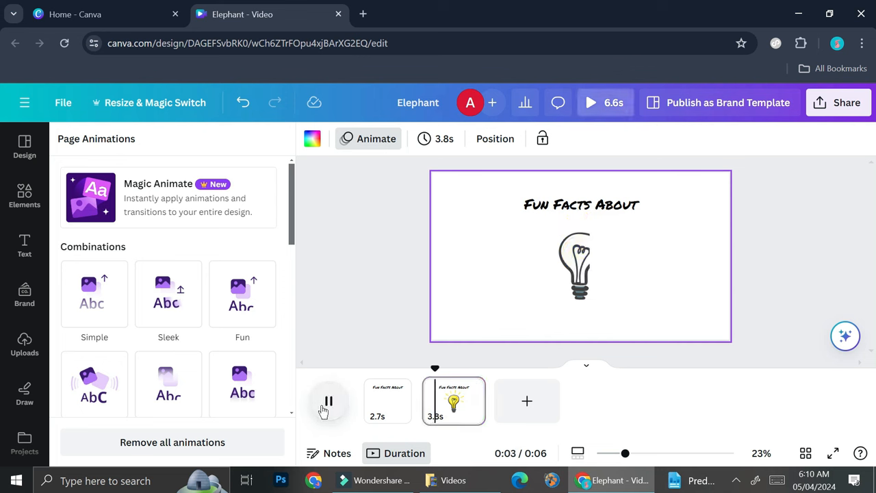
left_click(327, 404)
Step: Shorten the second page's duration and play the video as a preview
left_click_drag(485, 405, 454, 403)
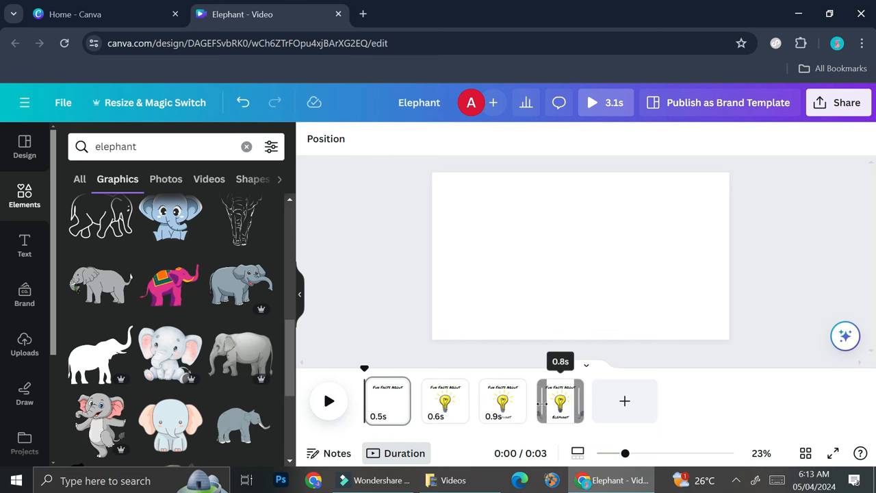
left_click(330, 405)
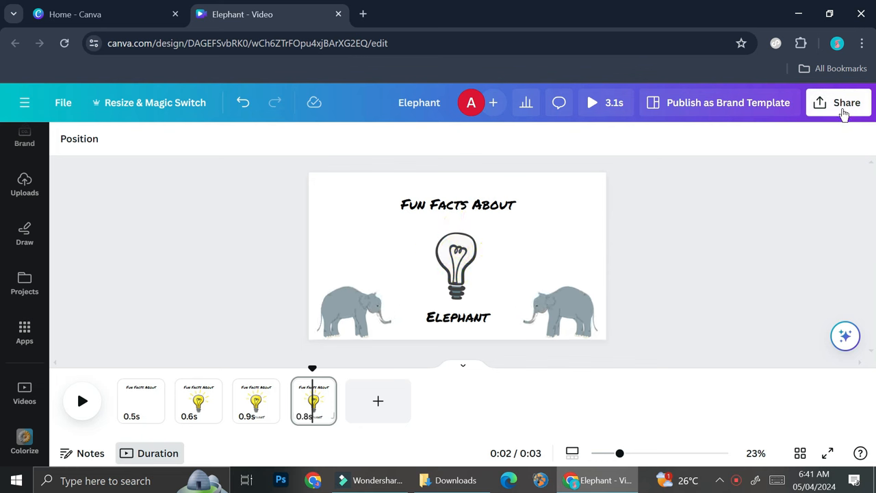
Step: Open the design's download settings and set the file type to PNG
left_click(843, 110)
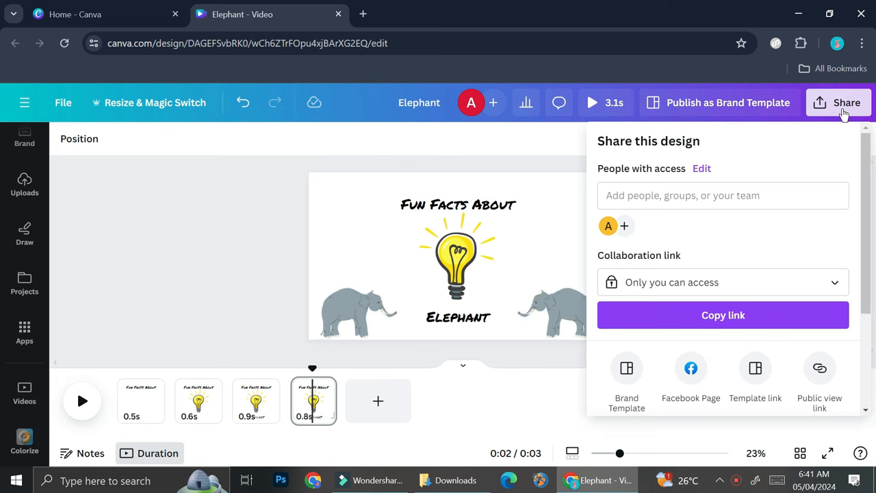
scroll(729, 242, "down", 3)
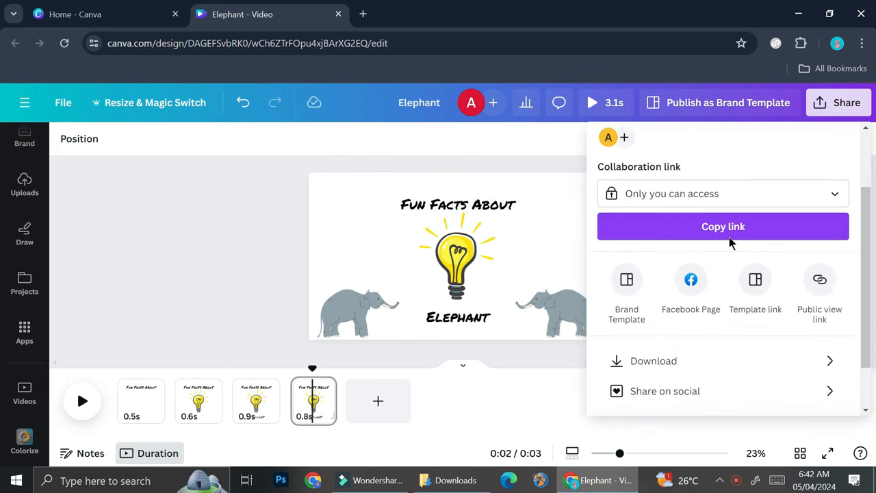
left_click(708, 305)
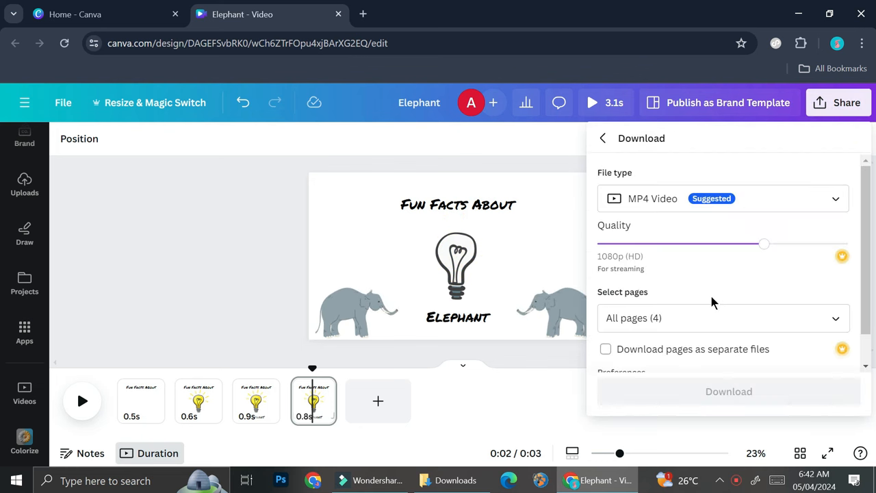
left_click(734, 210)
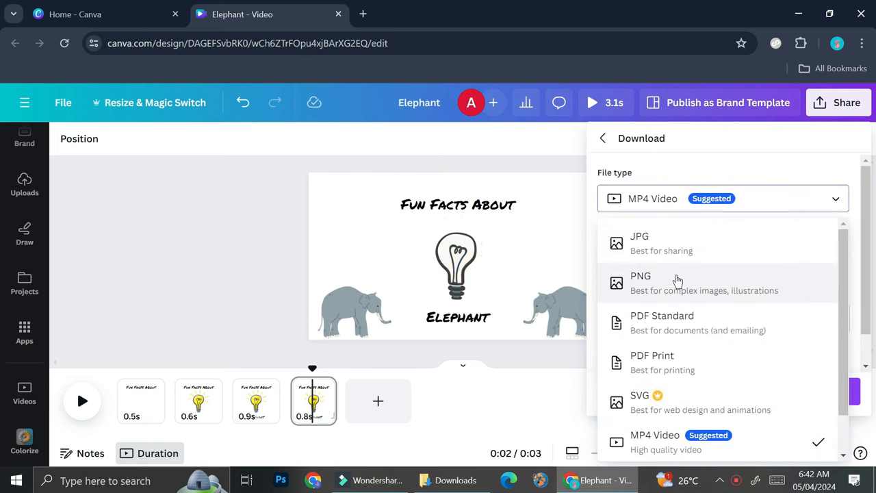
left_click(677, 280)
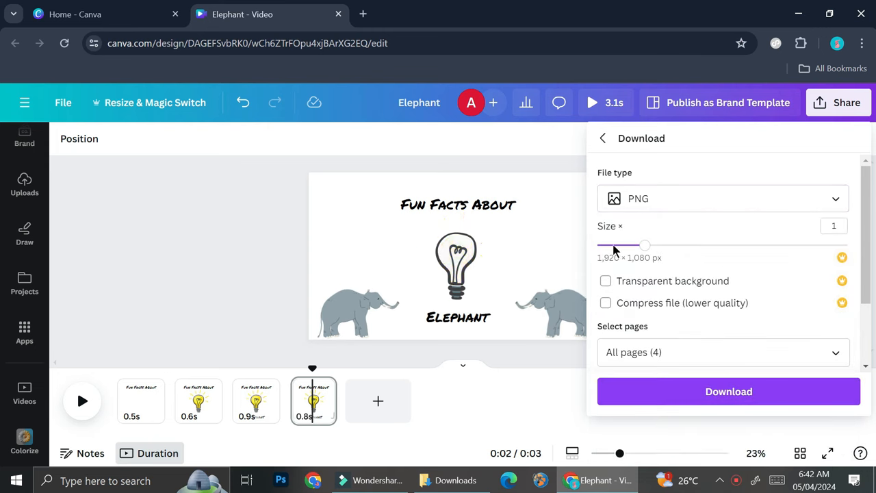
Step: Limit the PNG download to Page 4 only
scroll(694, 274, "down", 1)
left_click(698, 283)
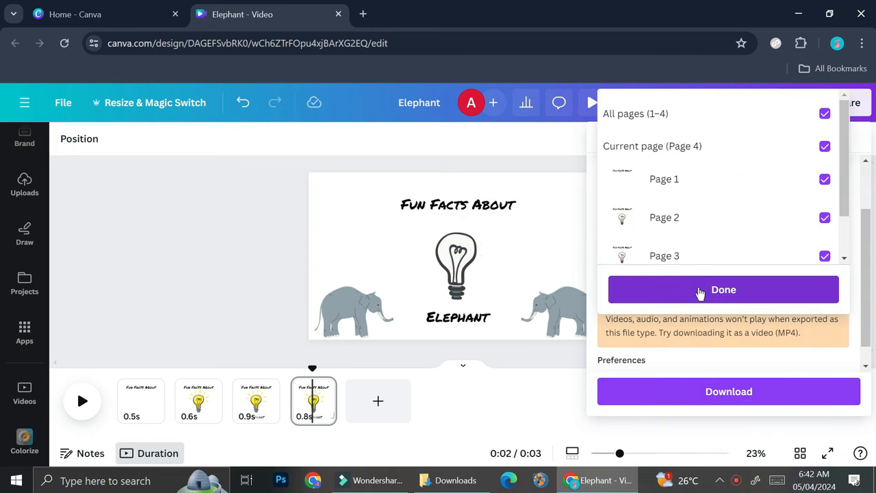
left_click(824, 115)
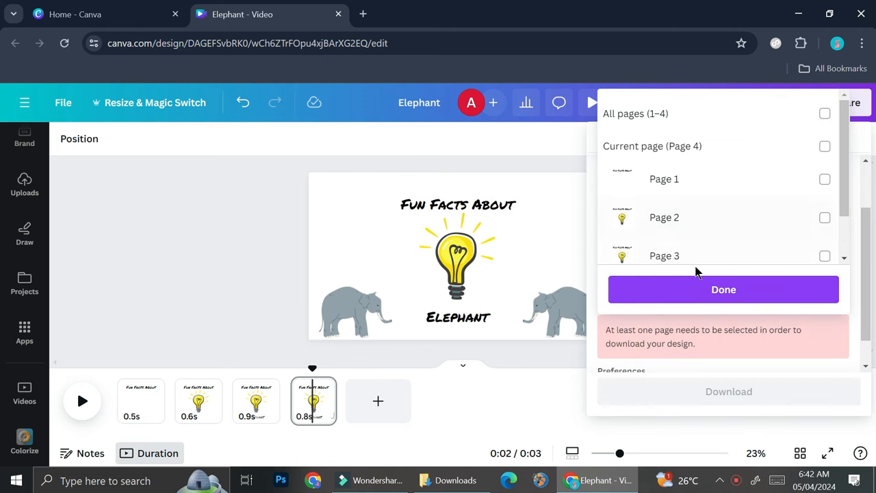
scroll(787, 246, "down", 1)
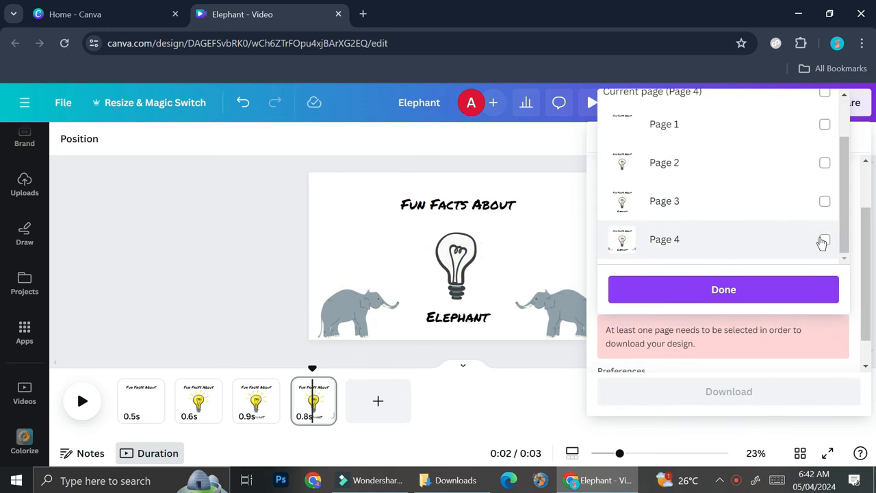
left_click(822, 240)
left_click(739, 294)
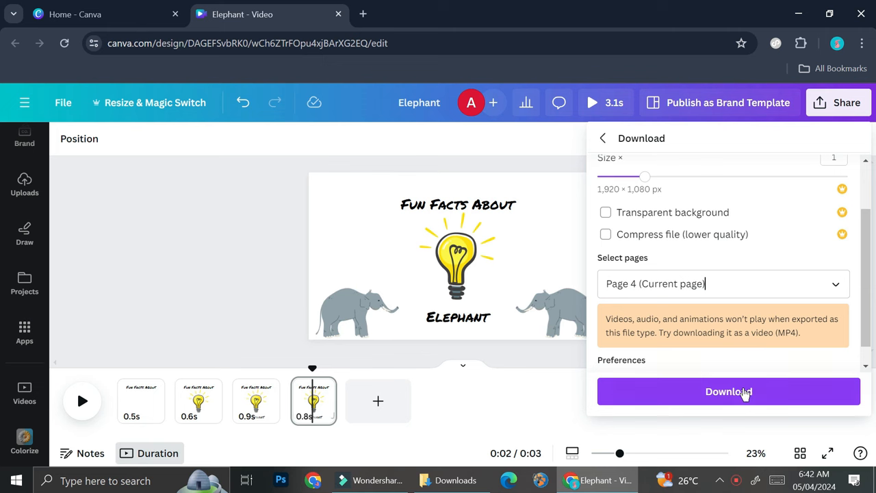
Step: Download Page 4 as a PNG and add a blank fifth page to the video
scroll(728, 322, "down", 1)
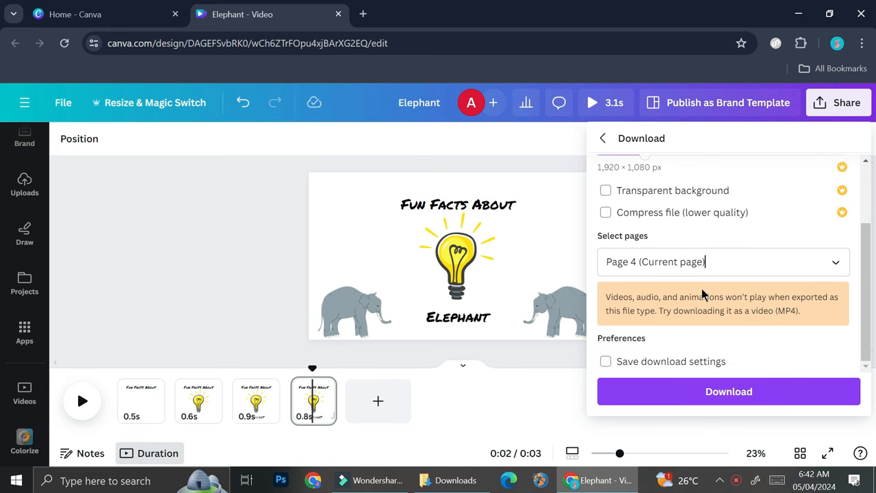
left_click(399, 393)
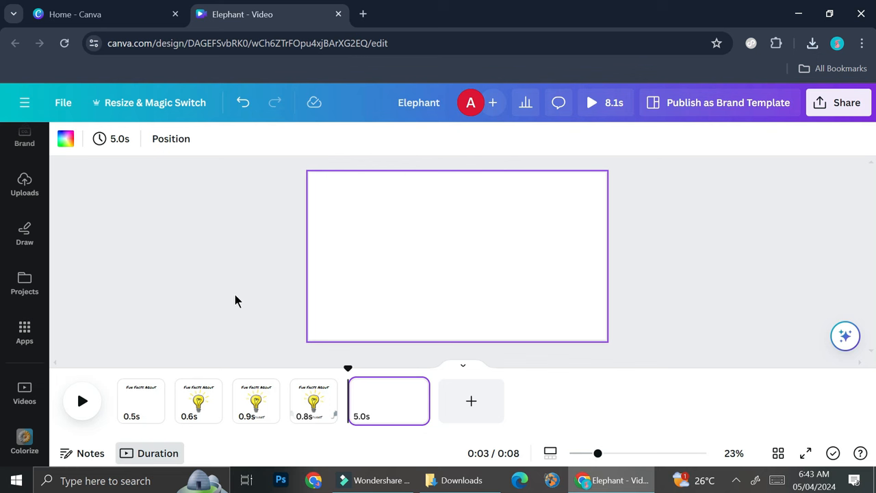
Step: Search the Canva apps for "Speed Painter" and open the Speed Painter app
left_click(15, 327)
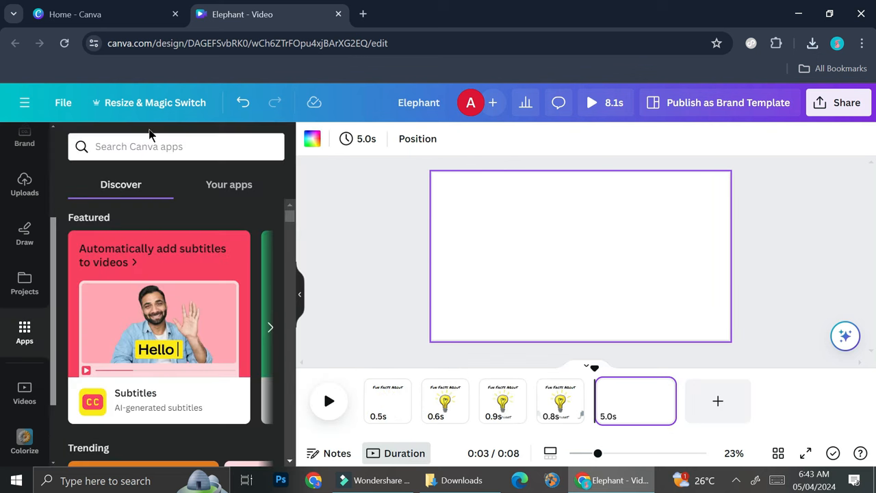
left_click(157, 145)
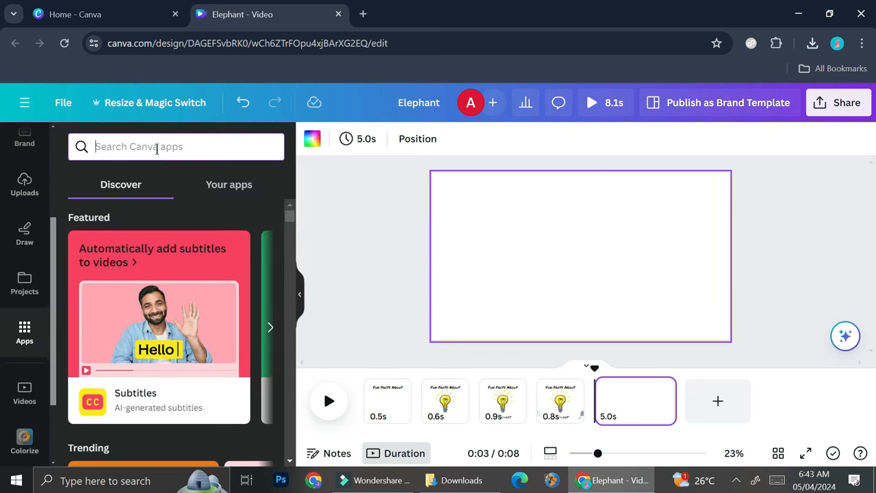
type("speed")
left_click(99, 203)
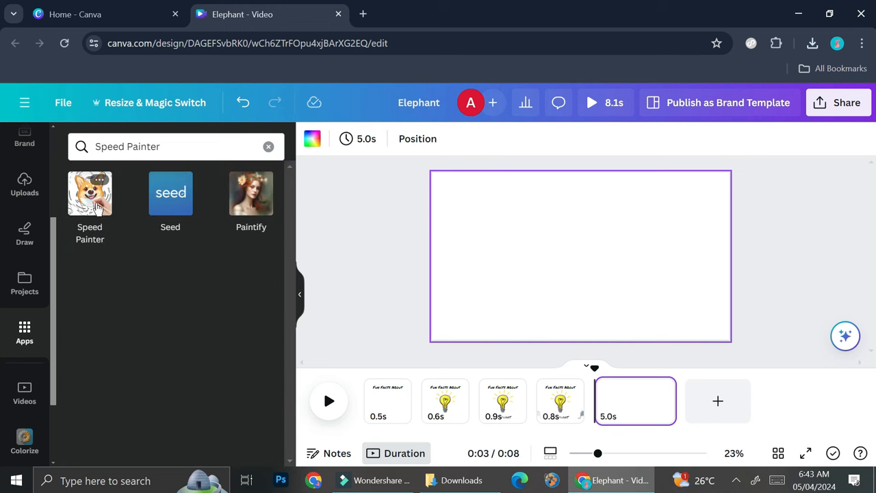
left_click(96, 205)
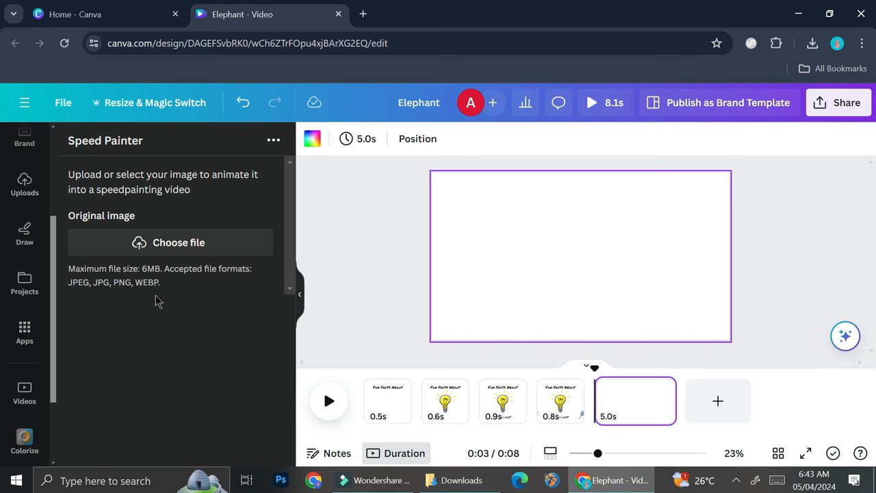
Step: Load the downloaded Elephant image into Speed Painter as the original image
left_click(190, 244)
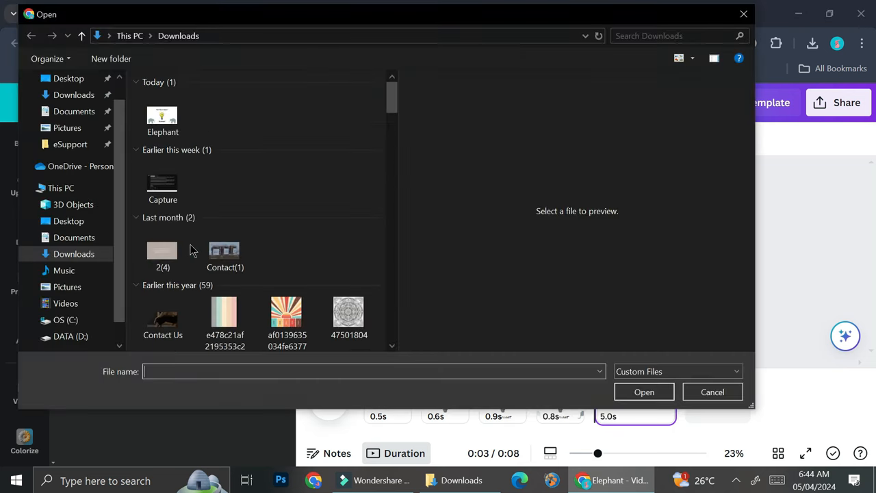
double_click(163, 109)
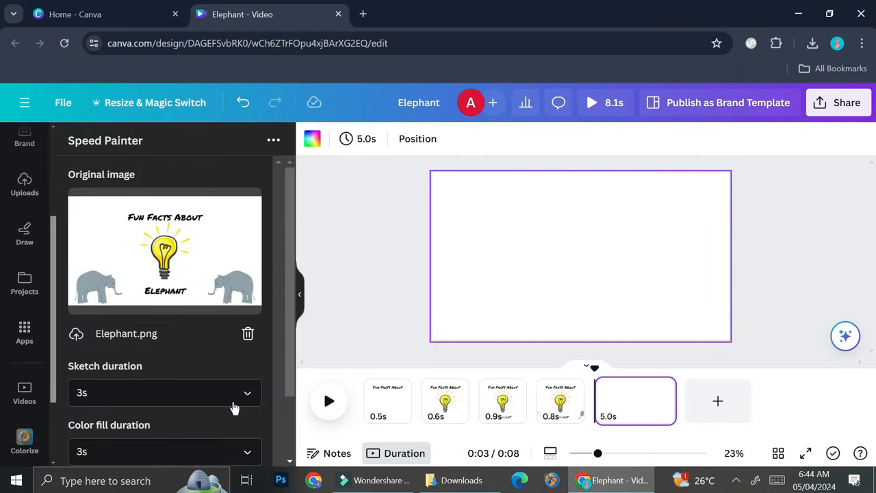
scroll(167, 341, "down", 2)
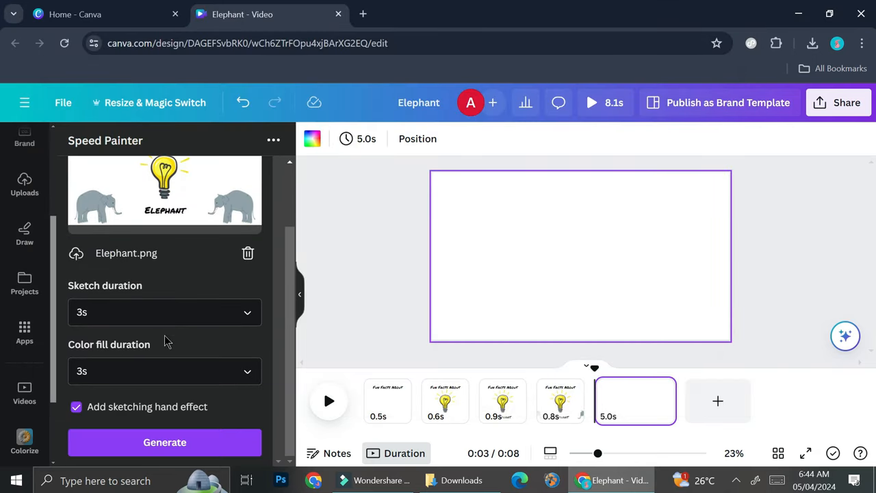
Step: Generate the sketch video with a 3s sketch duration, 1s color fill and the sketching hand effect, and add it to the fifth page
left_click(123, 313)
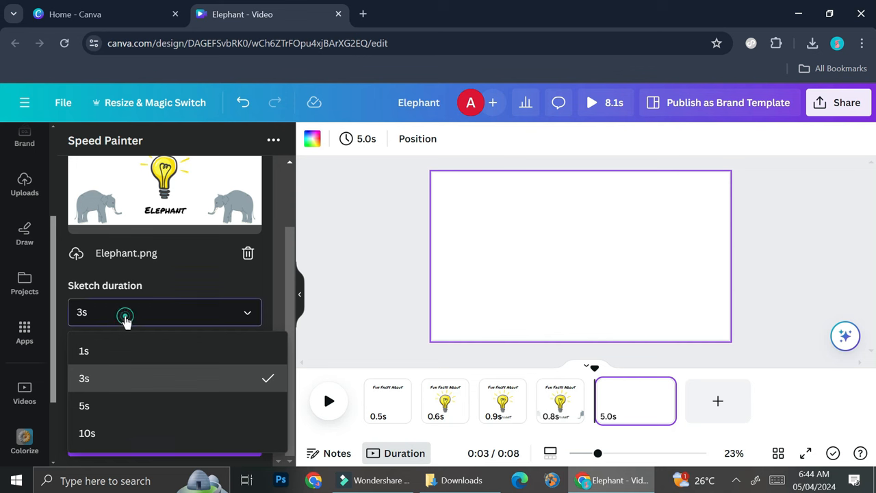
left_click(125, 319)
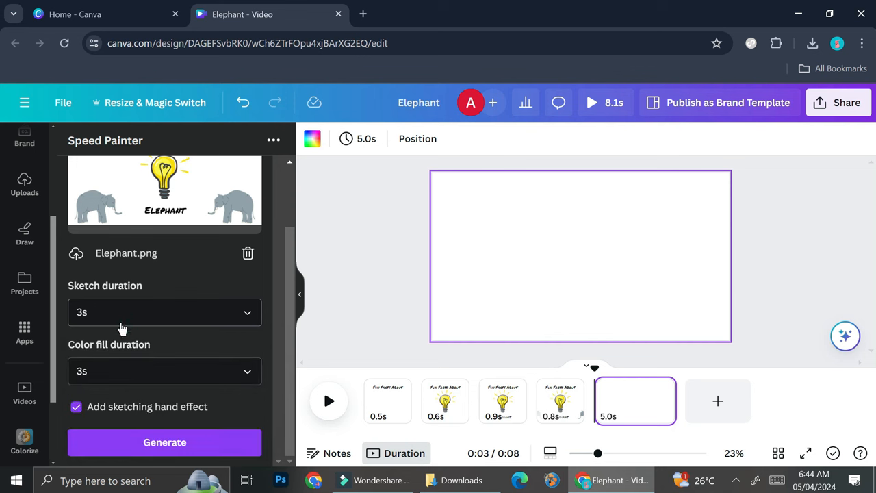
left_click(150, 369)
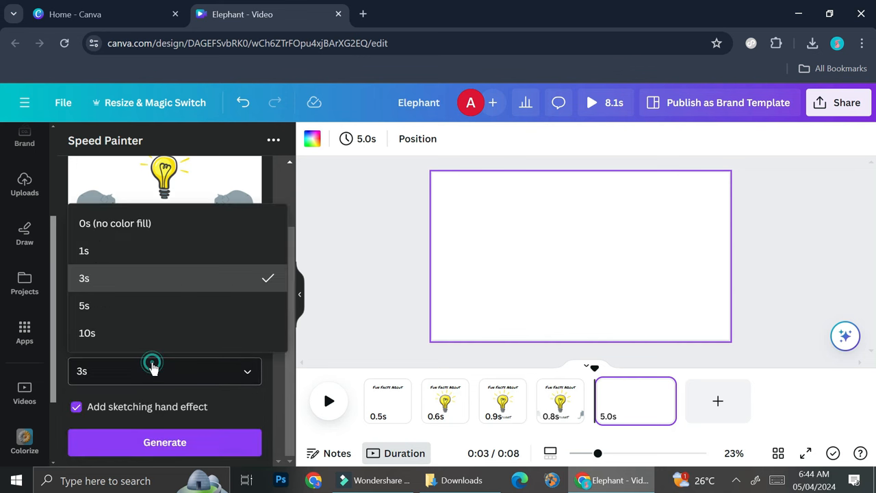
left_click(131, 255)
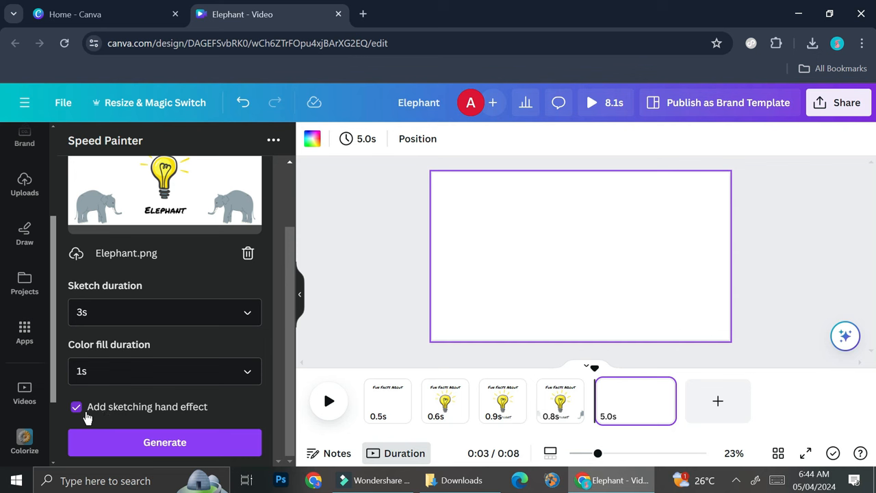
scroll(179, 364, "up", 2)
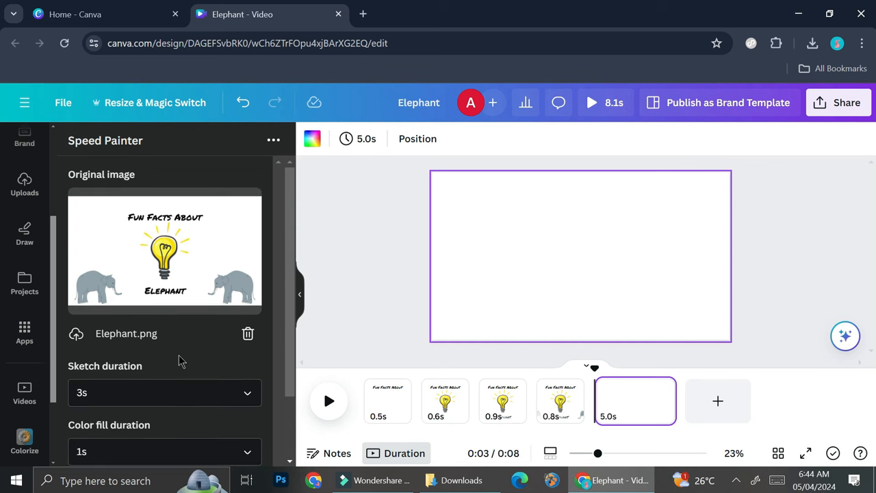
scroll(179, 361, "down", 2)
left_click(162, 445)
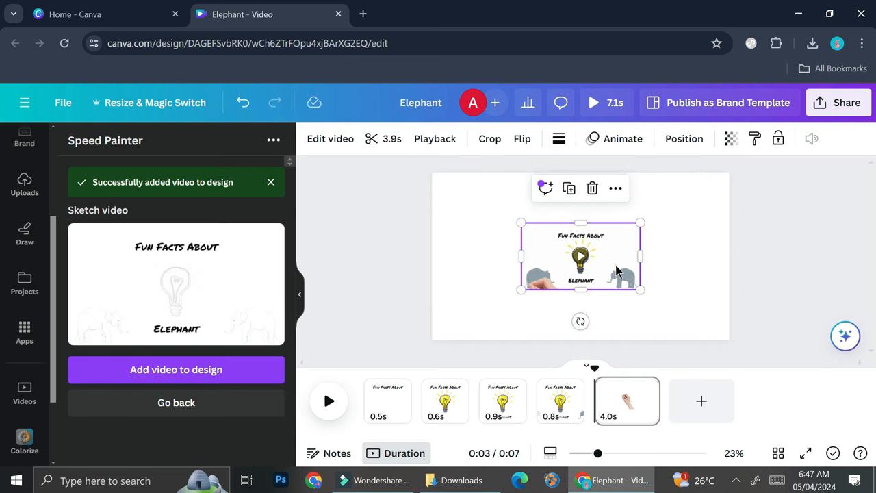
Step: Enlarge the sketch video to fill the fifth page and preview its drawing animation in full screen
left_click_drag(616, 270, 731, 324)
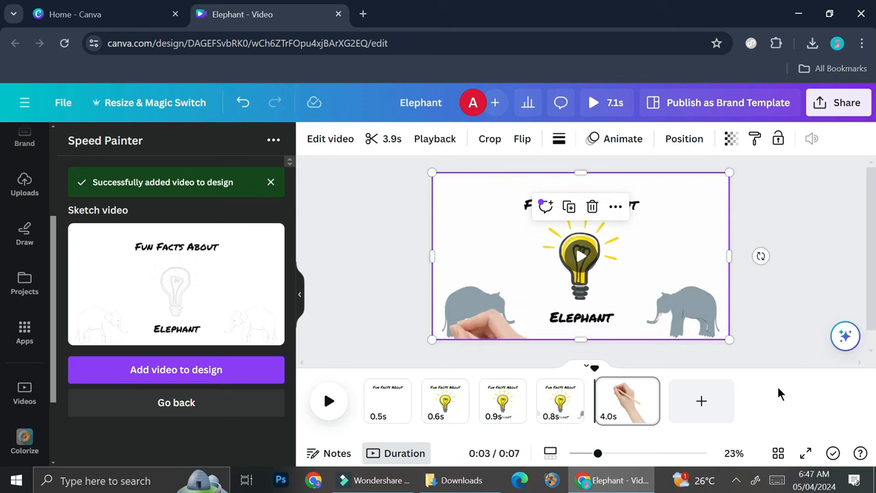
left_click(806, 453)
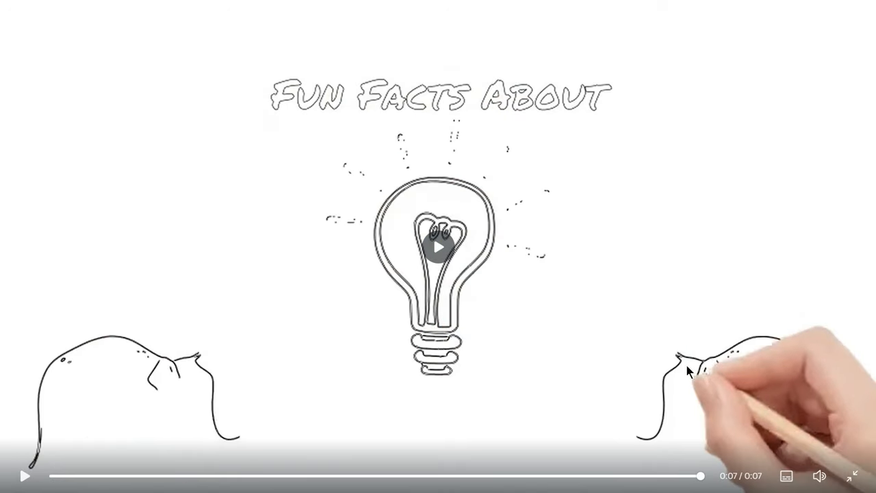
left_click_drag(698, 475, 404, 479)
left_click(445, 319)
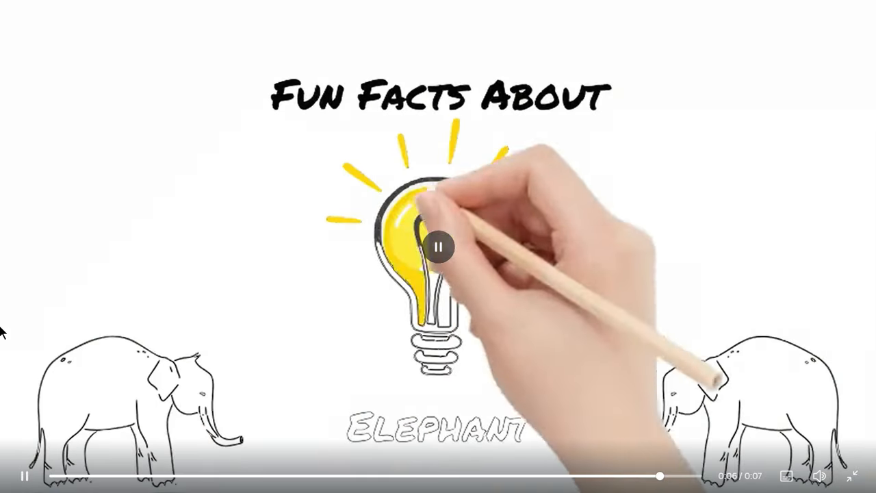
key("Escape")
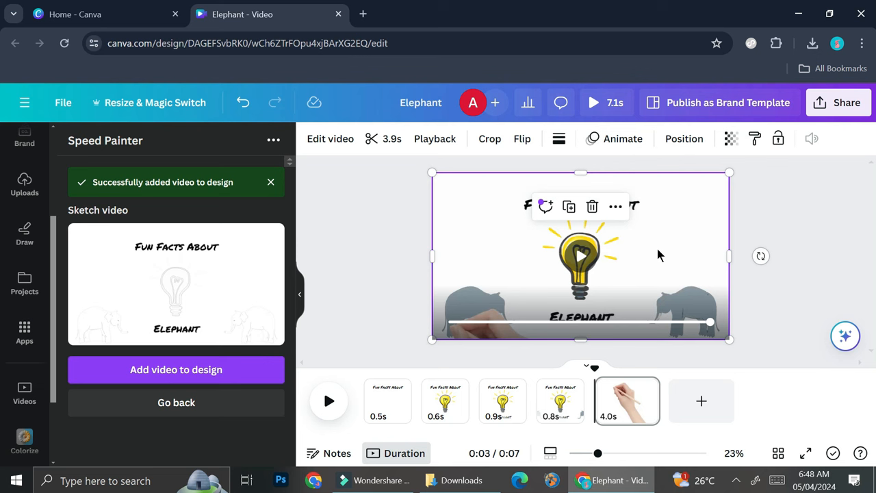
Step: Review the design's MP4 download settings and close them without exporting
left_click(842, 117)
scroll(710, 255, "down", 2)
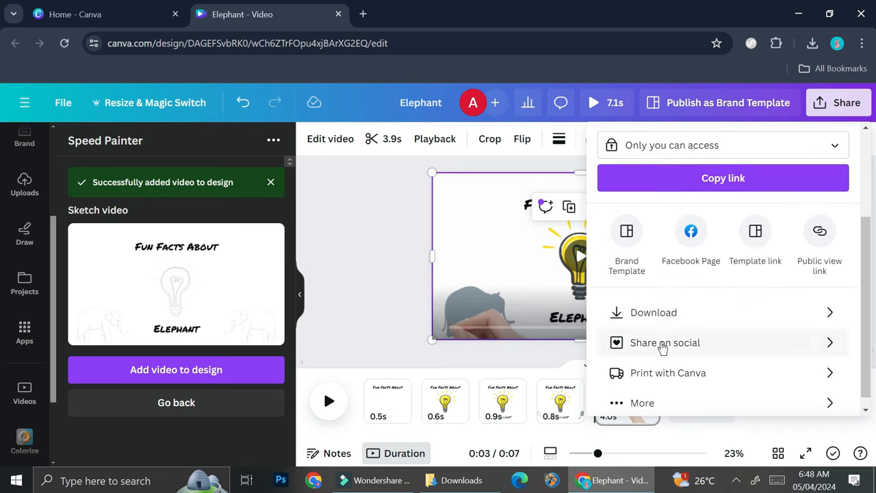
left_click(668, 312)
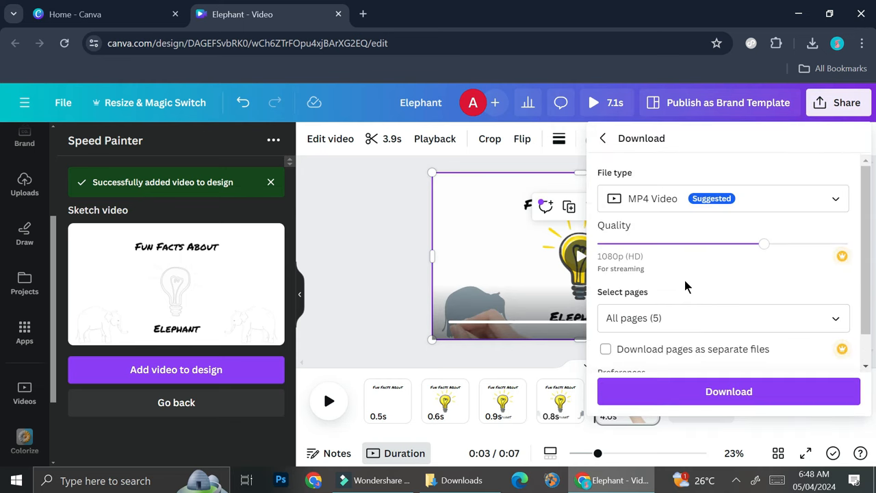
left_click(344, 283)
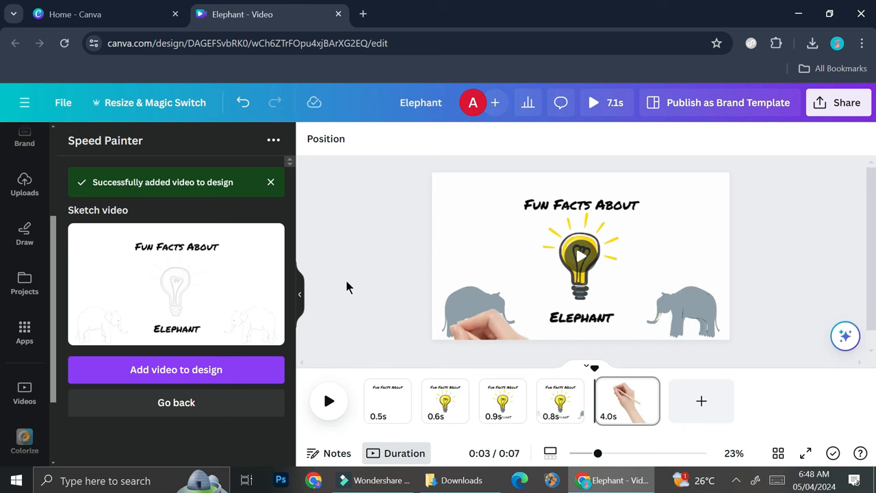